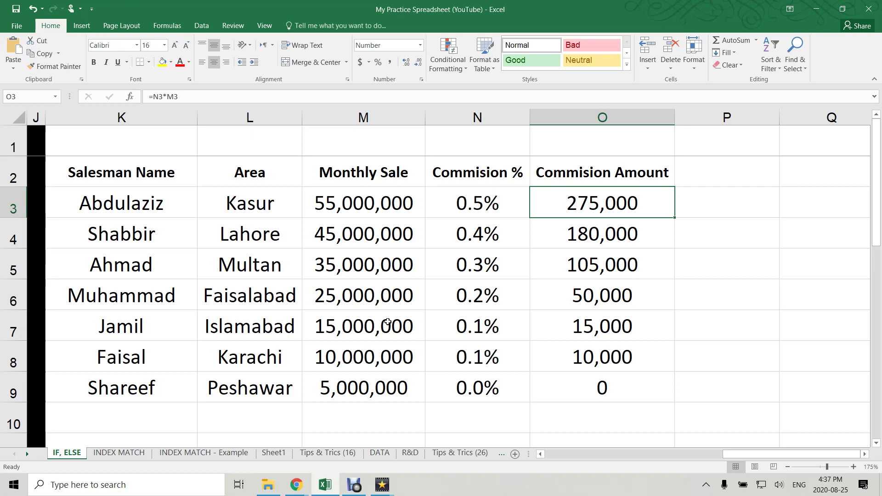
Clear the Commision Amount cells O3:O9 and the Result cells I3:I9
{"action": "left_click_drag", "start_coordinate": [599, 207], "coordinate": [585, 393]}
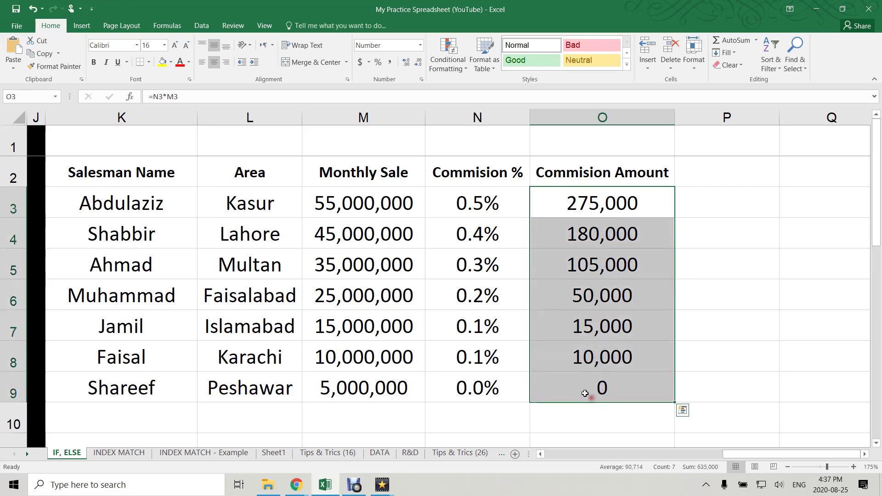
{"action": "key", "text": "Delete"}
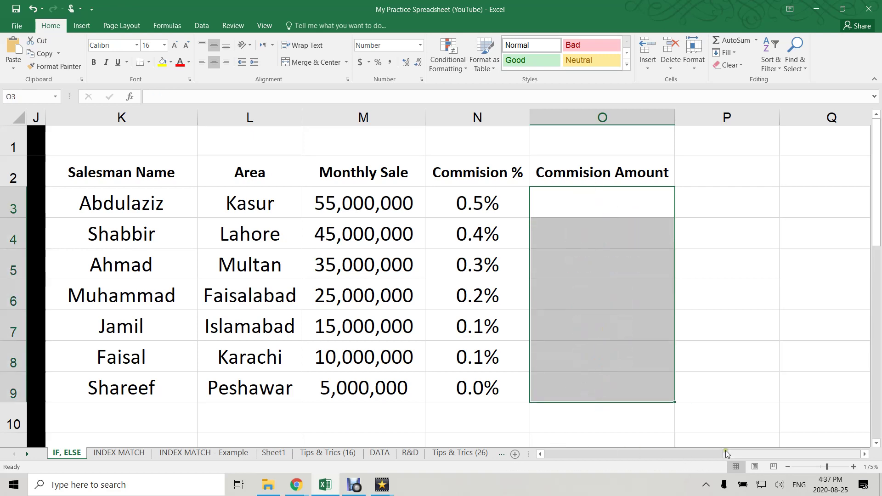
{"action": "left_click_drag", "start_coordinate": [739, 451], "coordinate": [560, 454]}
{"action": "left_click_drag", "start_coordinate": [743, 207], "coordinate": [721, 380]}
{"action": "key", "text": "Delete"}
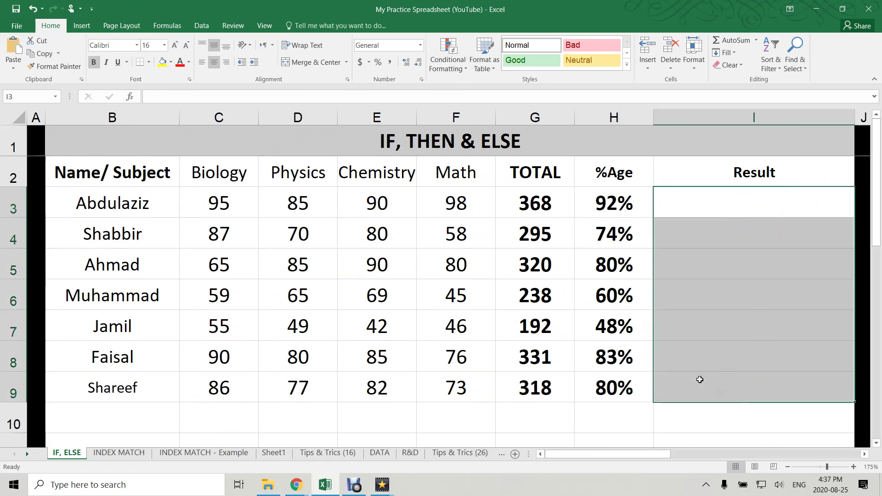
Enter =IF(H3>=50%,"Pass","Fail") in I3 and fill the formula down to I9
{"action": "left_click", "coordinate": [717, 209]}
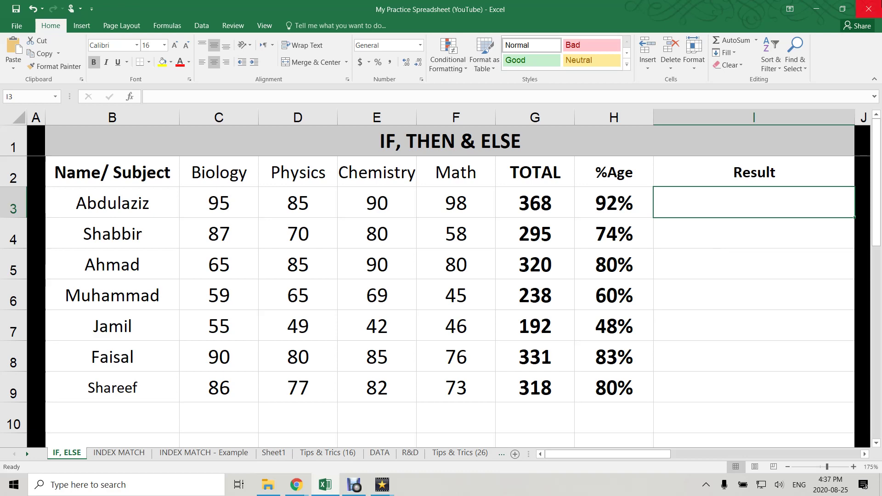
{"action": "type", "text": "="}
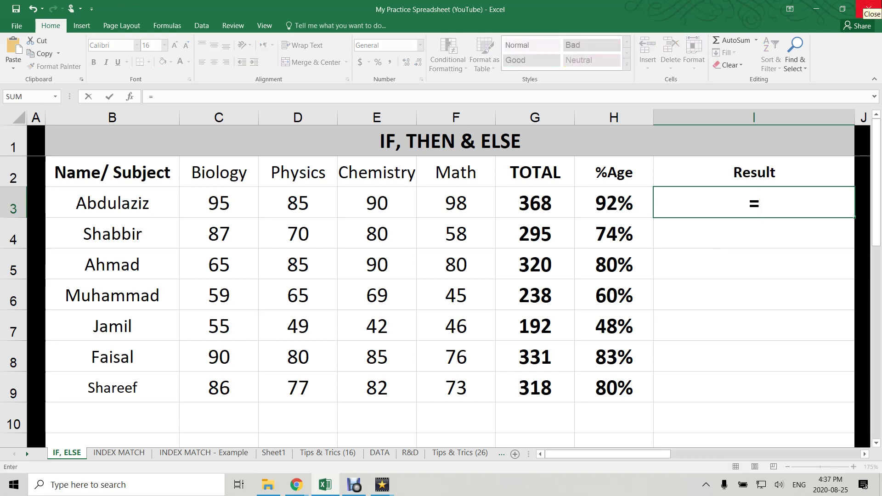
{"action": "type", "text": "IF("}
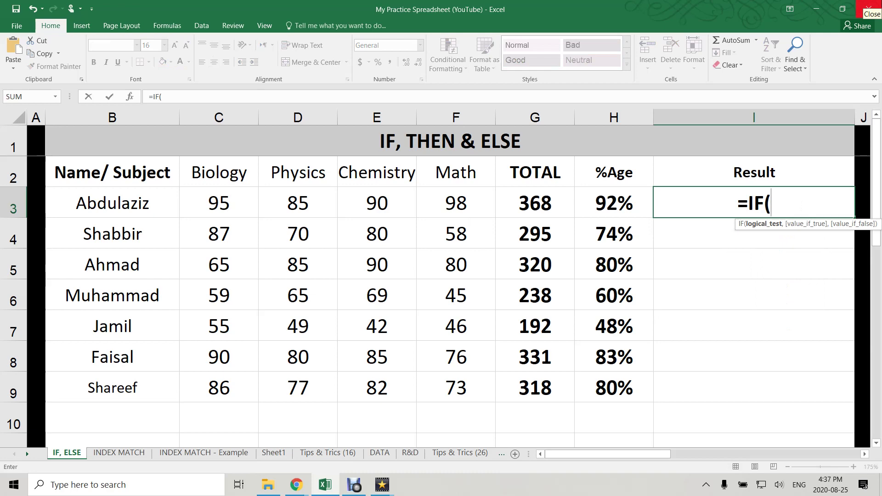
{"action": "left_click", "coordinate": [603, 205]}
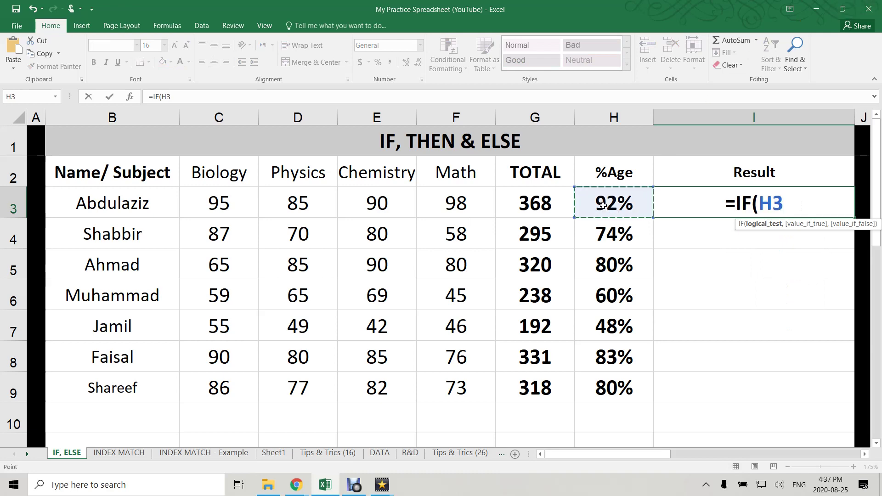
{"action": "type", "text": ">="}
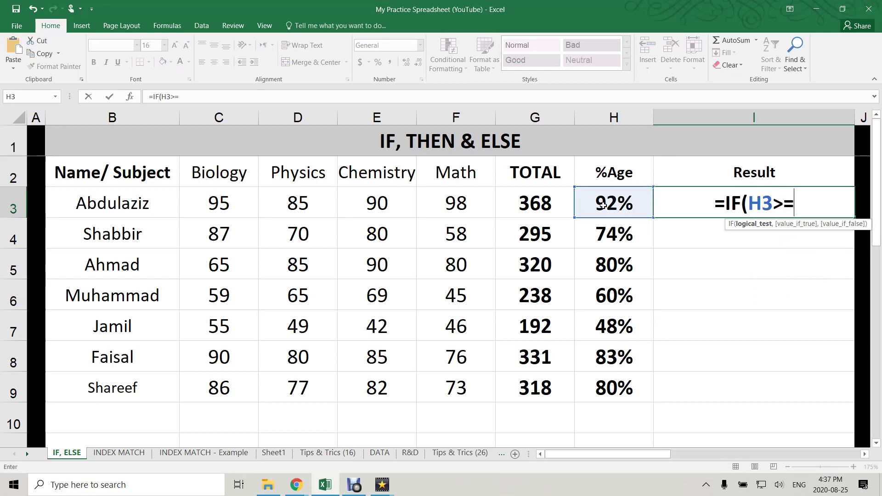
{"action": "type", "text": "50%,\"Pass\",\"Fail\""}
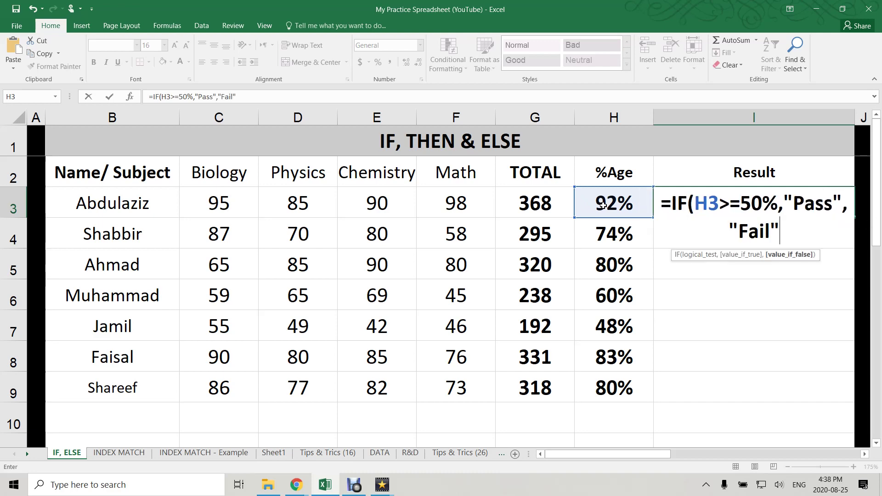
{"action": "type", "text": "0"}
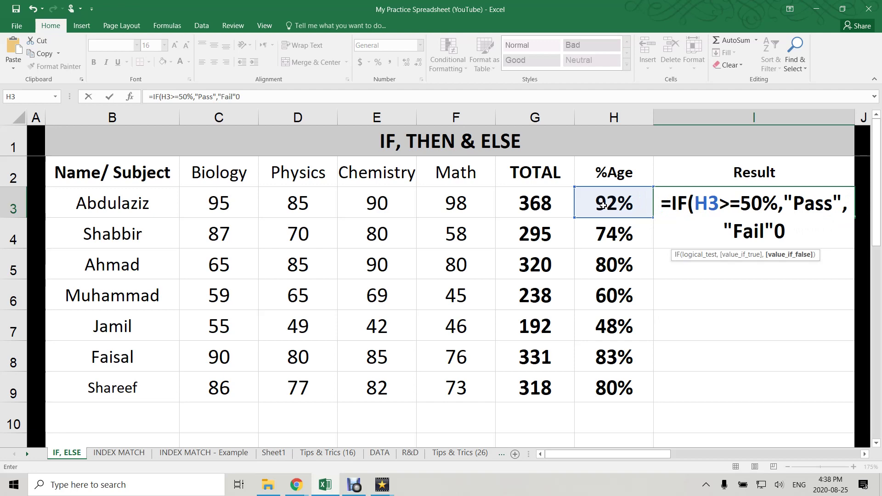
{"action": "key", "text": "BackSpace"}
{"action": "type", "text": ")"}
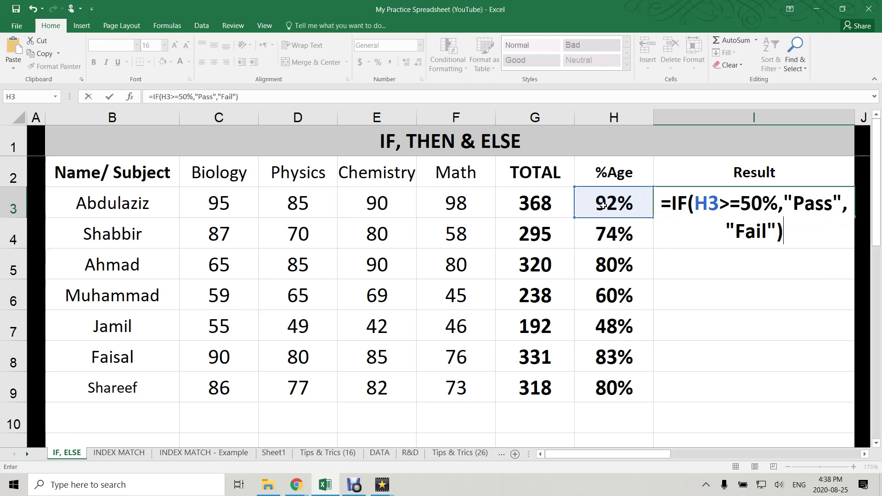
{"action": "key", "text": "Return"}
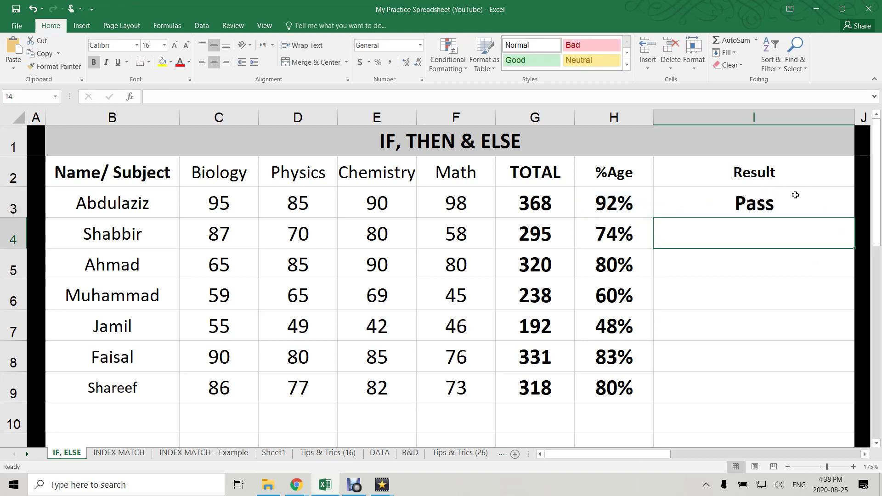
{"action": "left_click", "coordinate": [758, 207]}
{"action": "left_click_drag", "start_coordinate": [857, 214], "coordinate": [848, 401]}
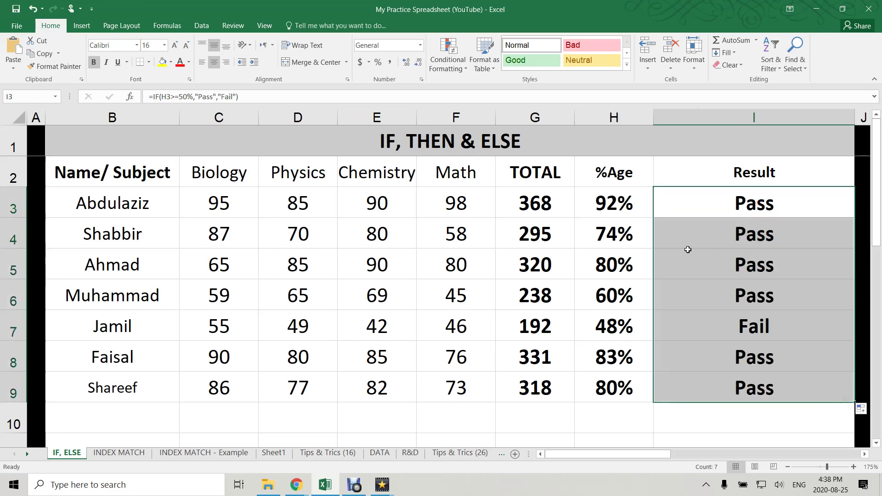
Test the pass threshold by overwriting the percentage in H7 with 49% and with 49.99999999%
{"action": "left_click", "coordinate": [768, 329]}
{"action": "left_click", "coordinate": [628, 329]}
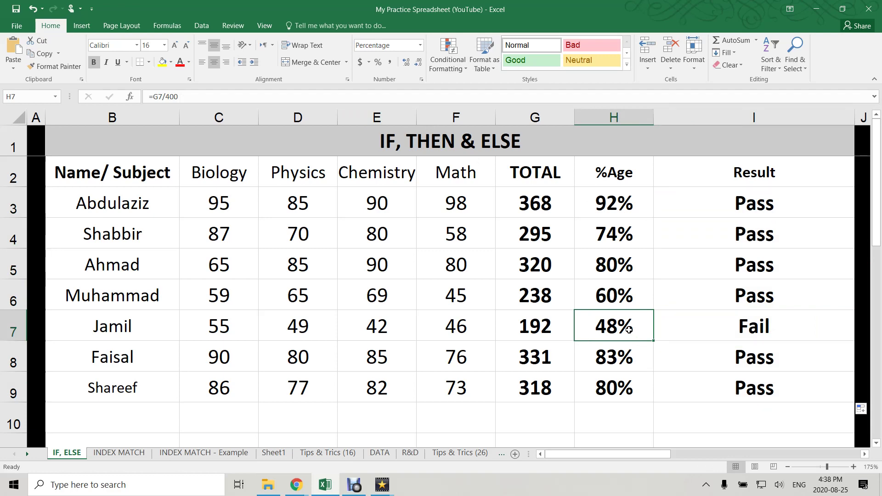
{"action": "type", "text": "49%"}
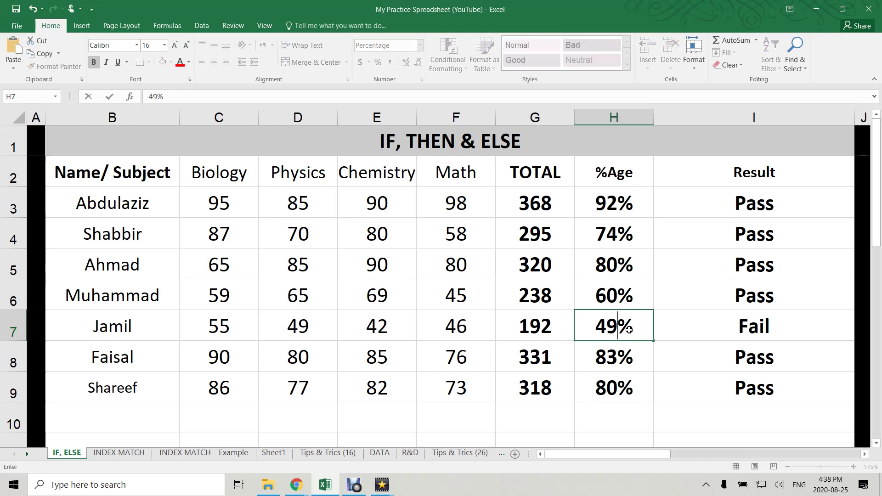
{"action": "key", "text": "Return"}
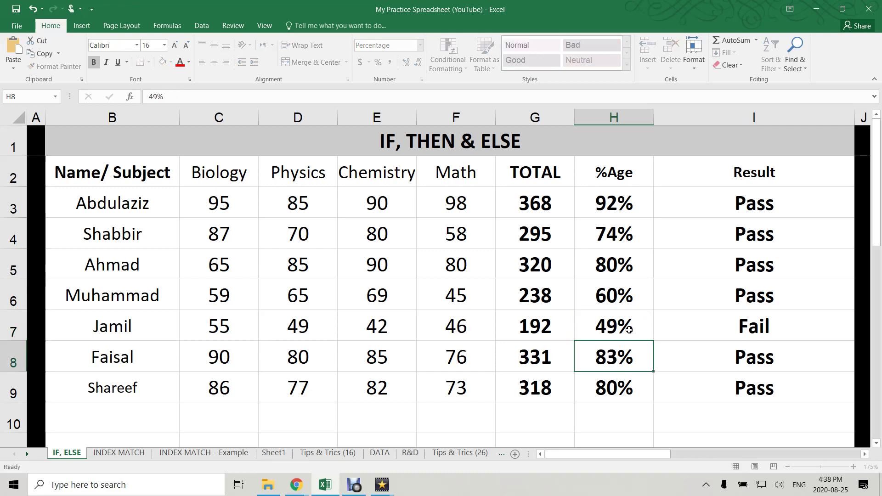
{"action": "left_click", "coordinate": [629, 330]}
{"action": "double_click", "coordinate": [628, 329]}
{"action": "type", "text": ".99999"}
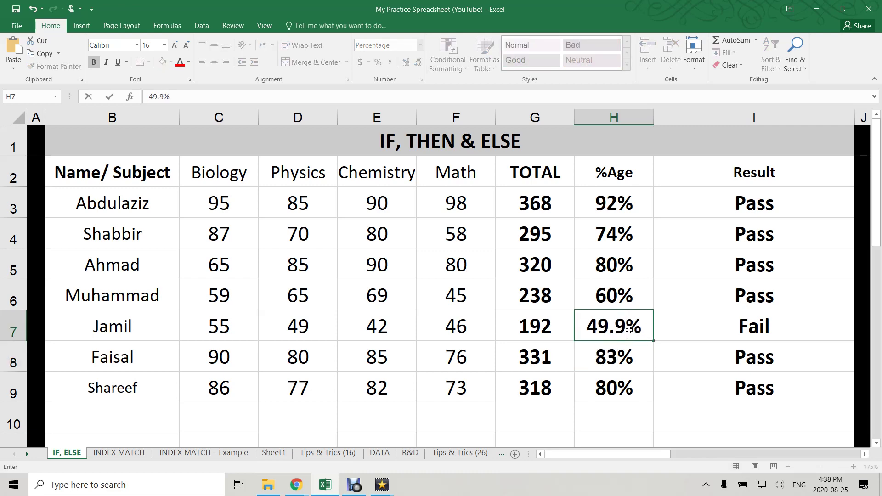
{"action": "type", "text": "999"}
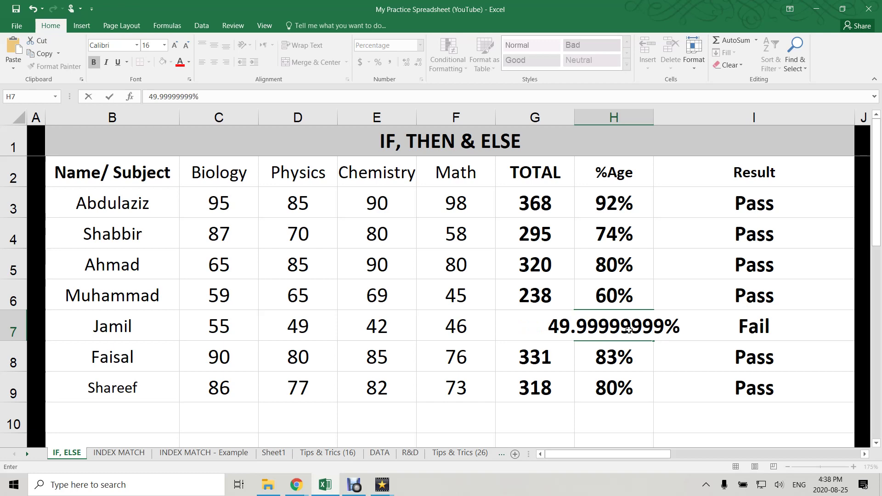
{"action": "key", "text": "Return"}
Restore the percentage formula in H7 by copying it from H6
{"action": "left_click", "coordinate": [629, 329]}
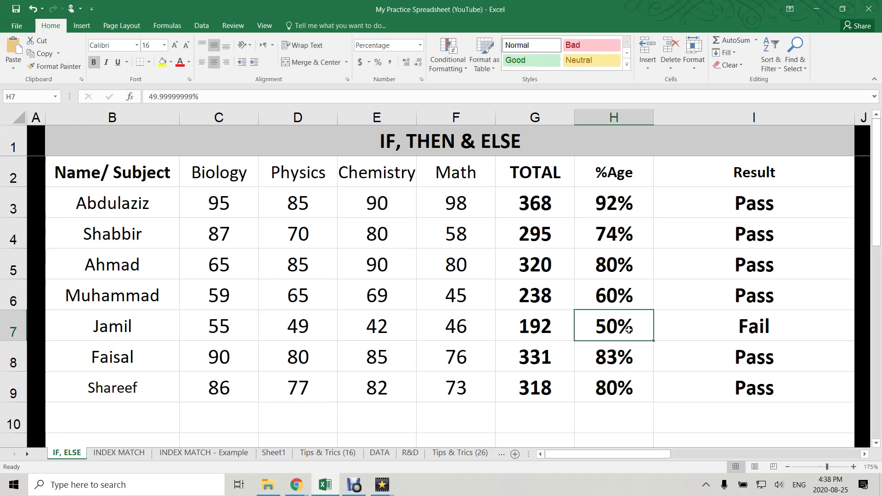
{"action": "key", "text": "Up"}
{"action": "key", "text": "ctrl+c"}
{"action": "key", "text": "Down"}
{"action": "key", "text": "ctrl+v"}
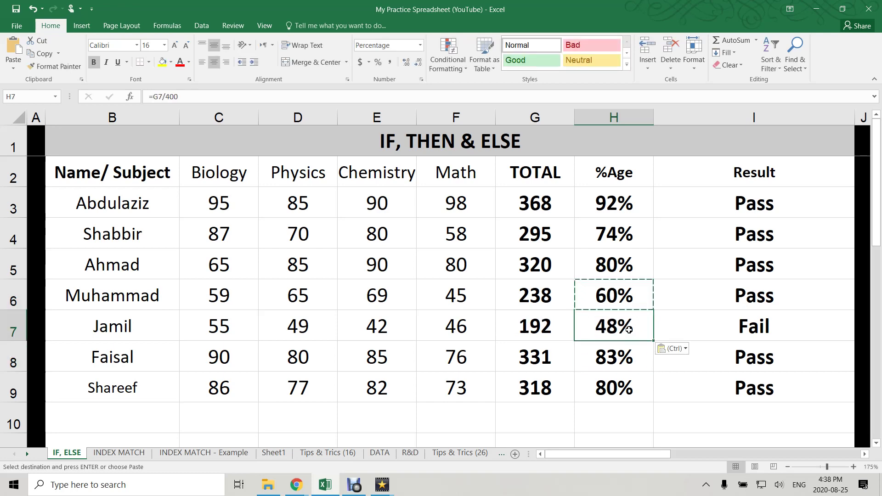
Delete the Pass/Fail formula from Result cell I3
{"action": "key", "text": "Right"}
{"action": "key", "text": "Up"}
{"action": "key", "text": "Up"}
{"action": "key", "text": "Up"}
{"action": "key", "text": "Up"}
{"action": "key", "text": "Escape"}
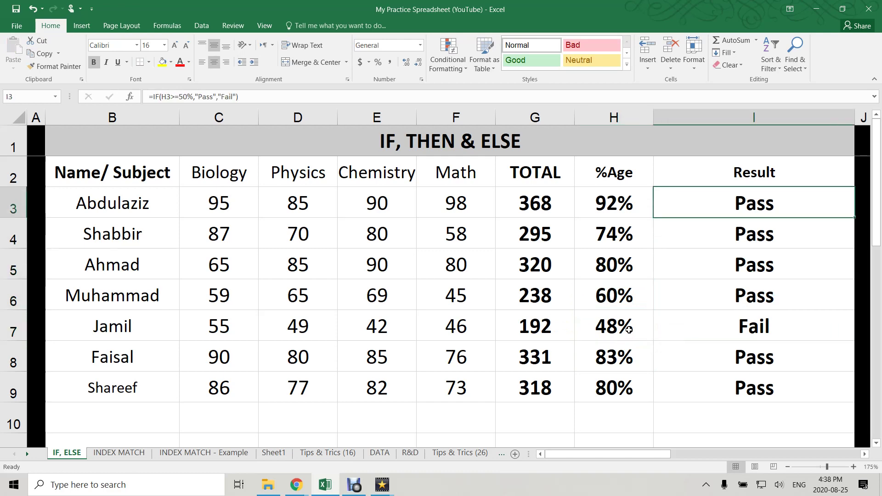
{"action": "key", "text": "Delete"}
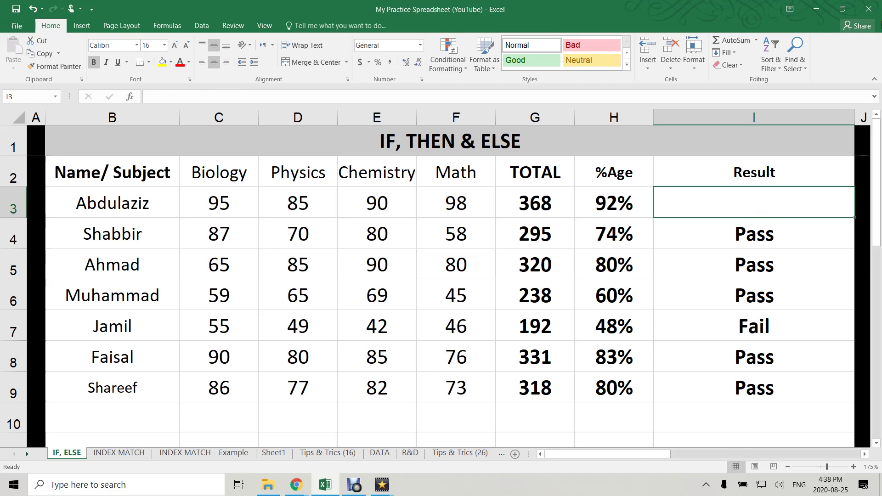
Begin an IF formula in I3 that returns "A+" when H3 is at least 90%
{"action": "type", "text": "=f"}
{"action": "key", "text": "BackSpace"}
{"action": "type", "text": "IF("}
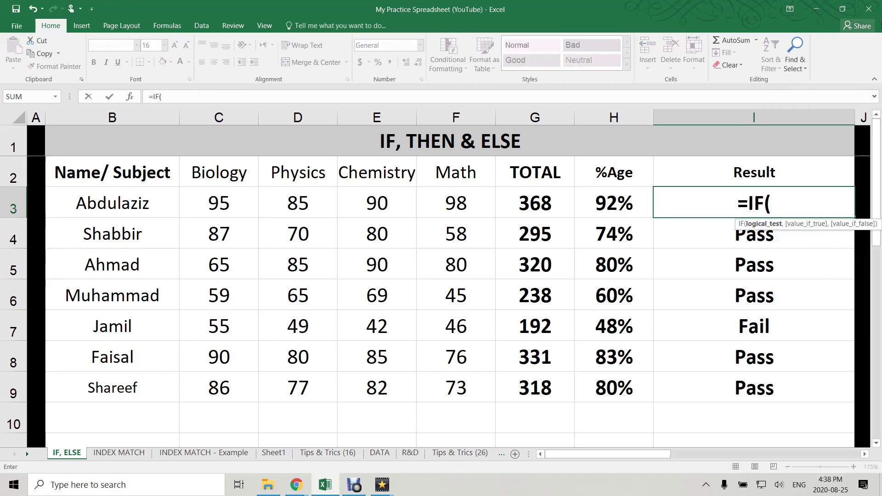
{"action": "left_click", "coordinate": [634, 204]}
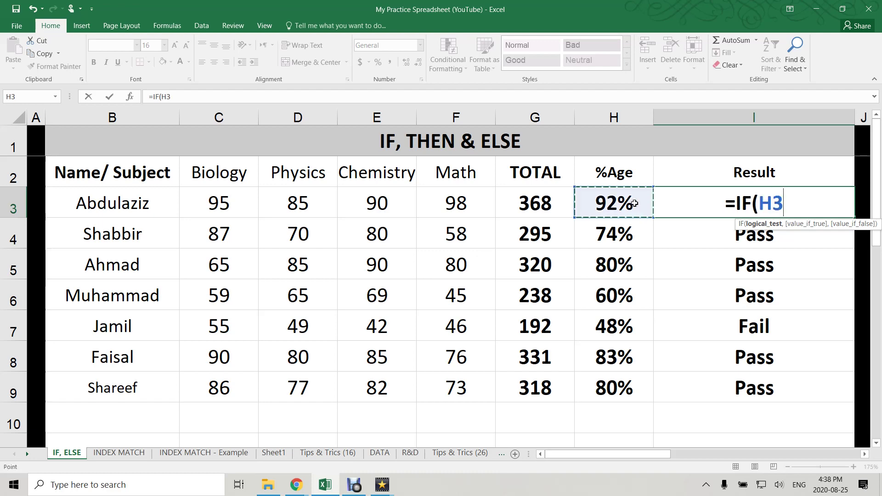
{"action": "type", "text": ">="}
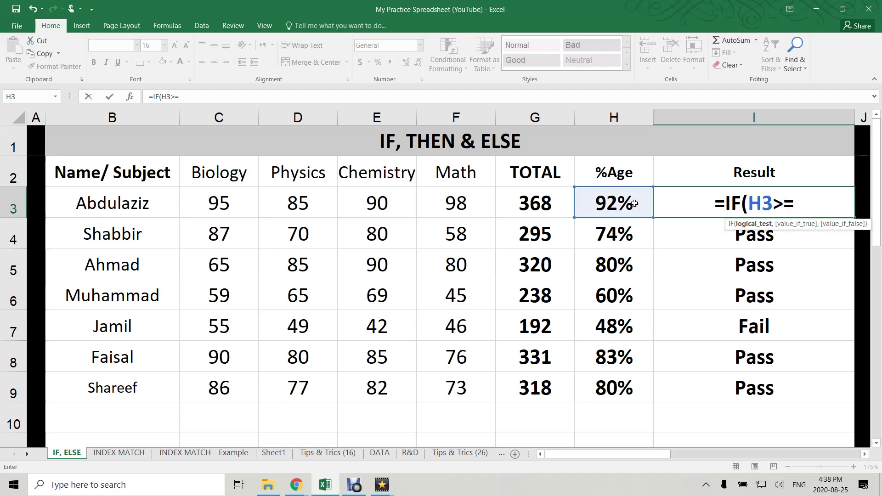
{"action": "type", "text": "90%,\"a"}
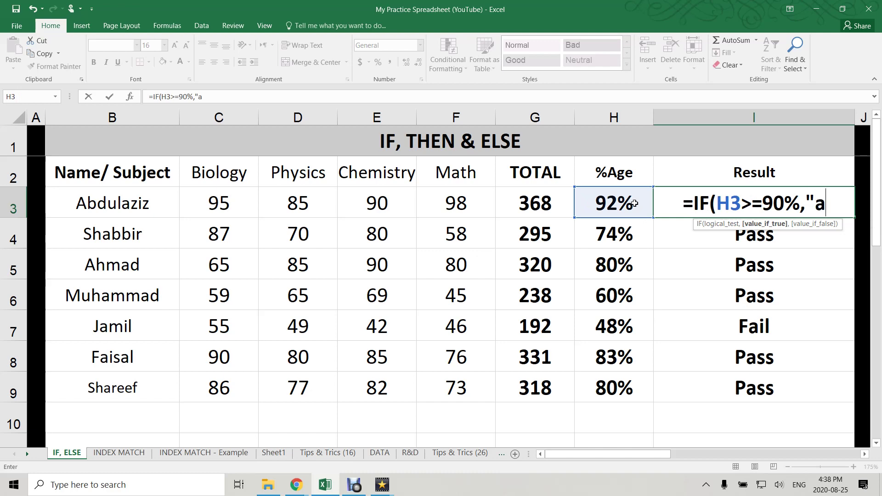
{"action": "key", "text": "BackSpace"}
{"action": "type", "text": "A+\","}
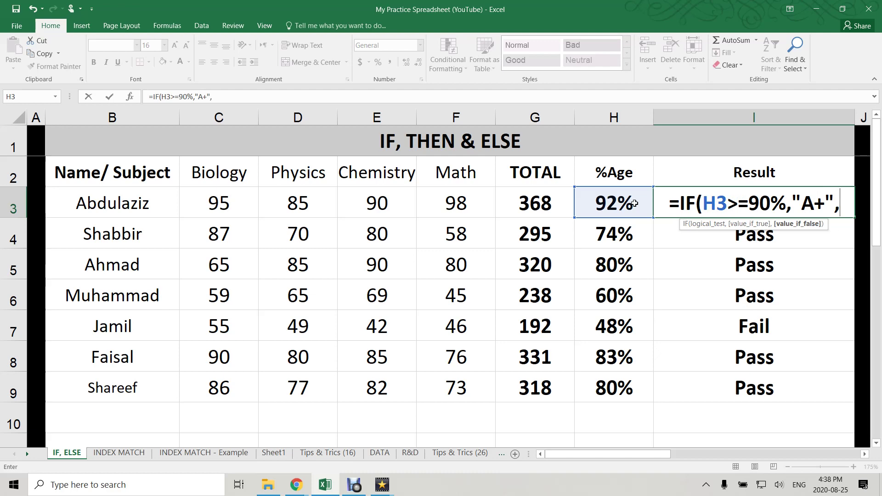
Nest a second IF in the I3 formula that returns "A" when H3 is at least 80%
{"action": "type", "text": "IF("}
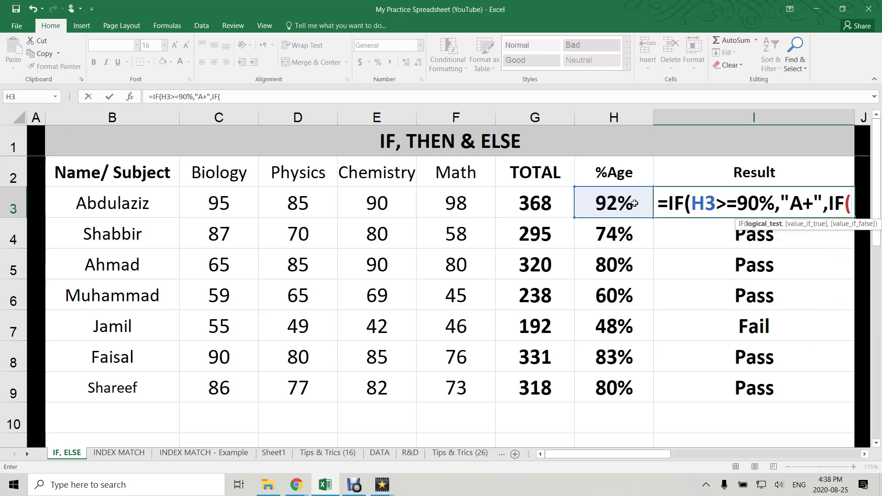
{"action": "left_click", "coordinate": [623, 199]}
{"action": "type", "text": ">="}
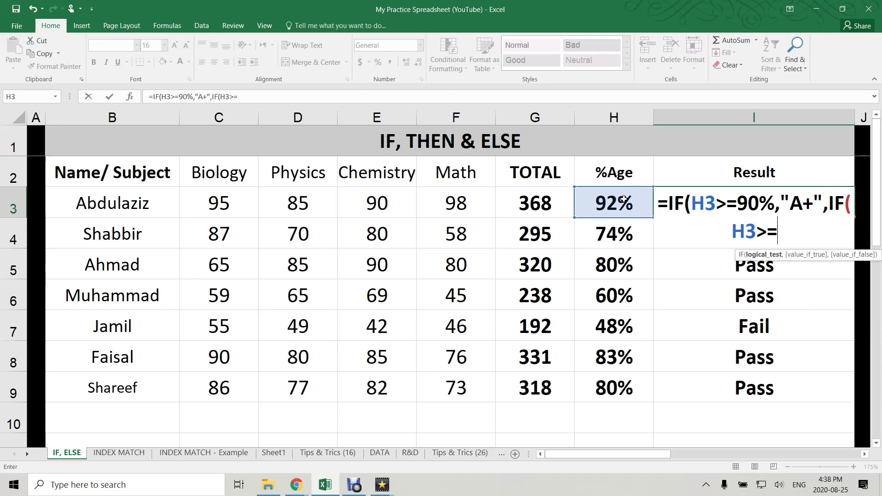
{"action": "type", "text": "80%,\"A\",IF("}
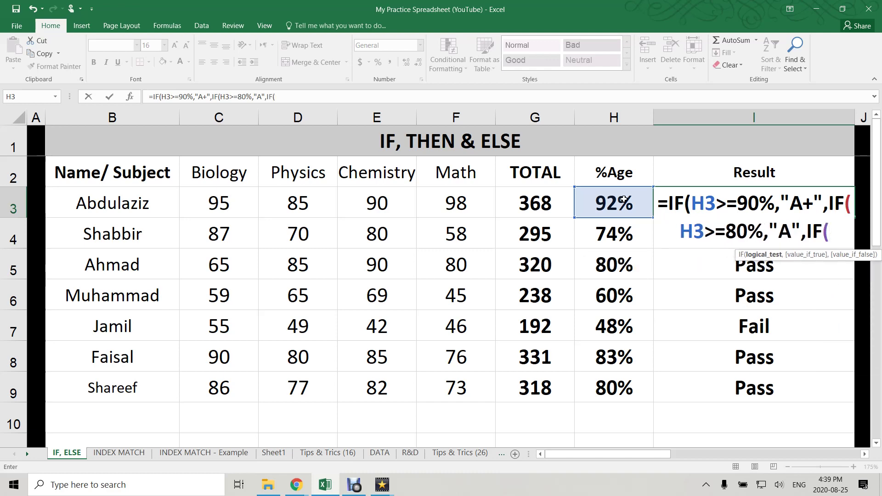
Nest a third IF in the I3 formula that returns "B" when H3 is at least 70%
{"action": "left_click", "coordinate": [623, 199]}
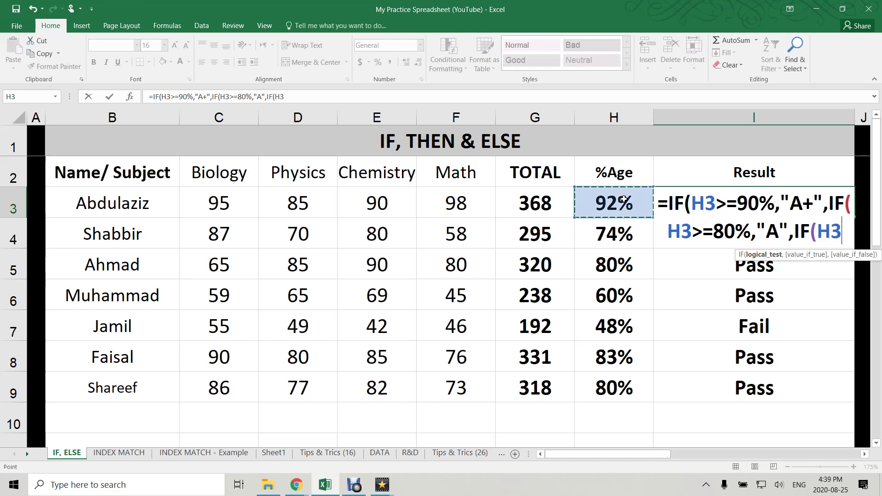
{"action": "type", "text": ">="}
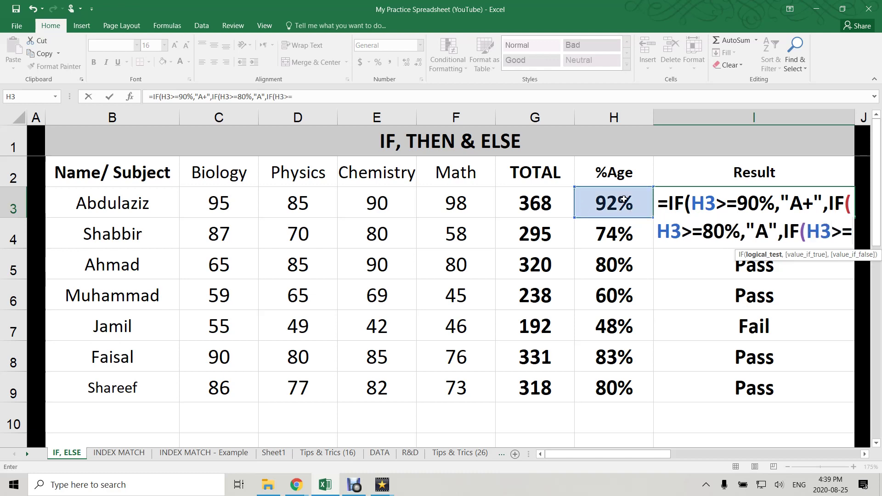
{"action": "type", "text": "70%,\"B\""}
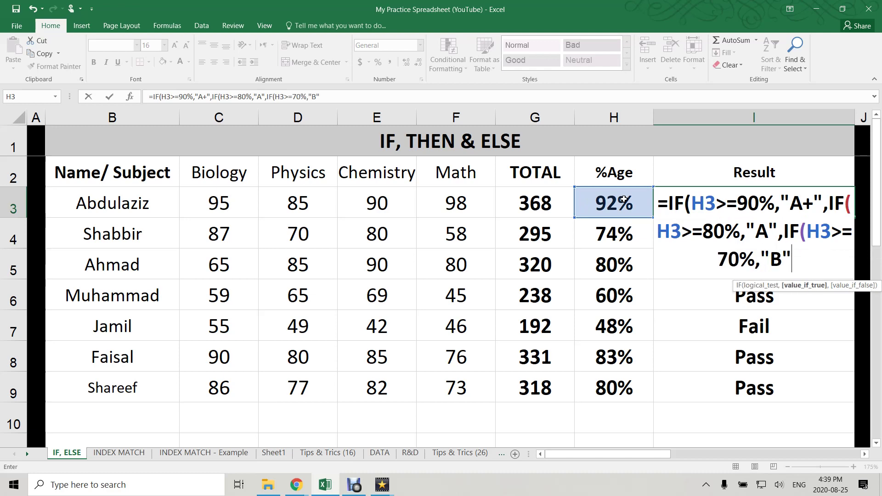
Nest a fourth IF in the I3 formula that returns "C" when H3 is at least 60%
{"action": "type", "text": ",IF("}
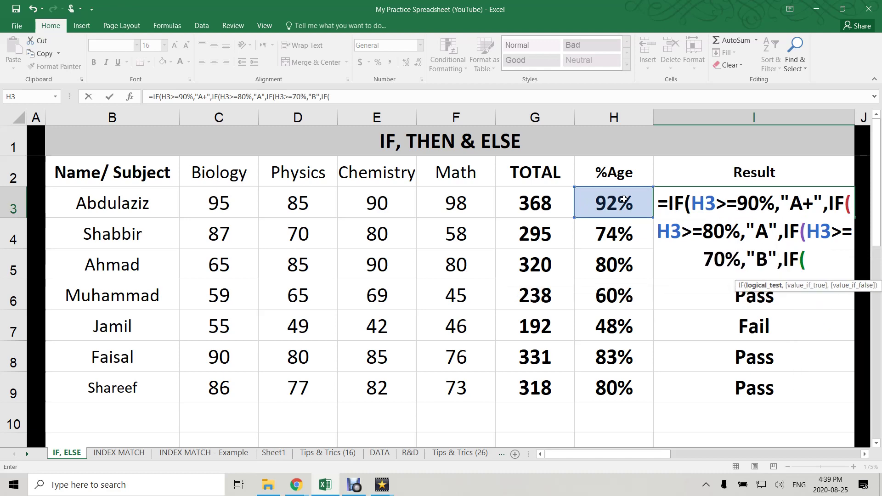
{"action": "type", "text": "H3"}
{"action": "type", "text": ">="}
{"action": "type", "text": "6"}
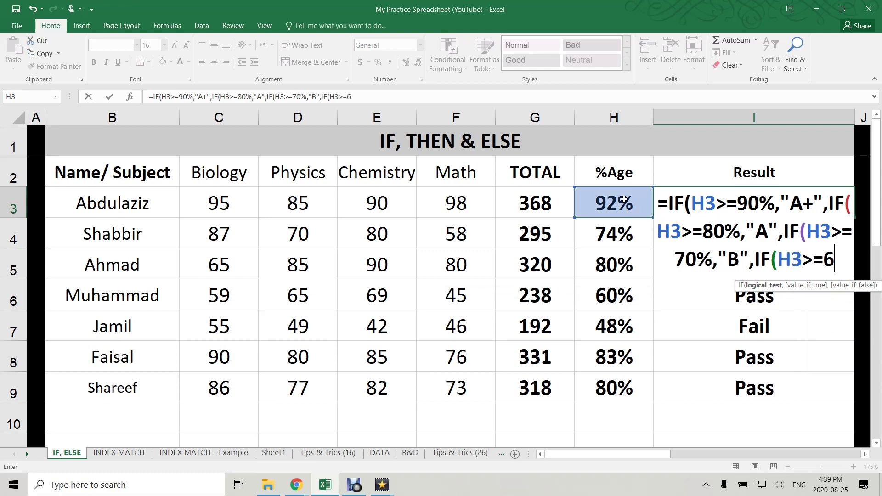
{"action": "type", "text": "0%,"}
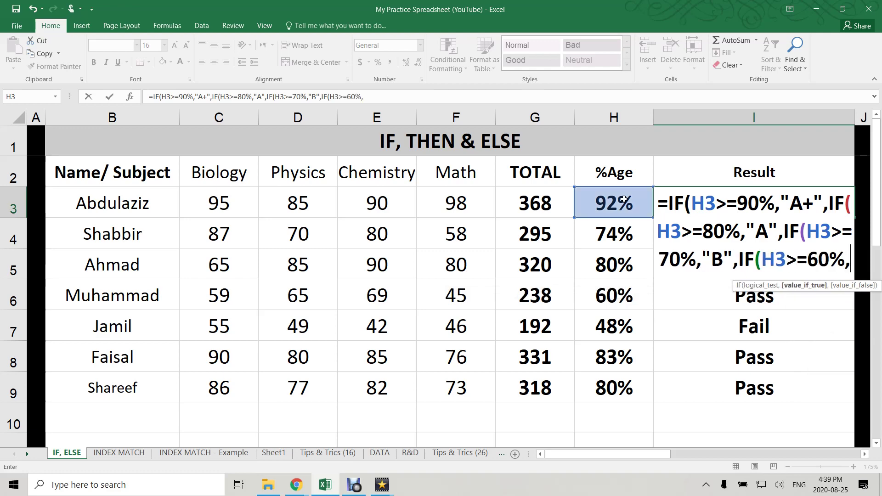
{"action": "type", "text": "\"C\","}
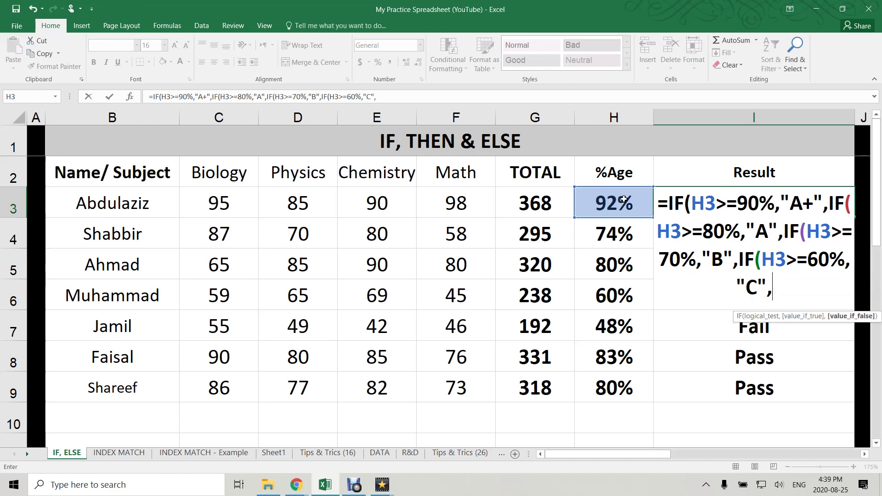
Nest a fifth IF in the I3 formula that returns "D" when H3 is at least 50%
{"action": "type", "text": "IF("}
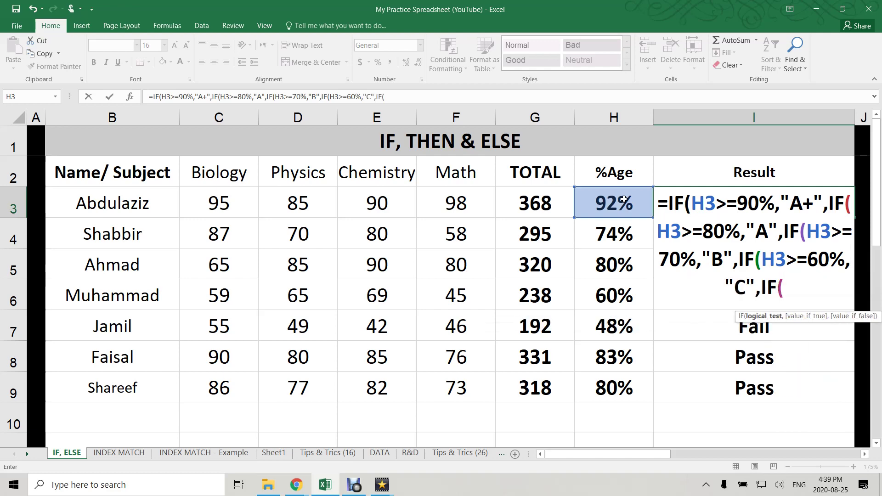
{"action": "type", "text": "h"}
{"action": "key", "text": "BackSpace"}
{"action": "type", "text": "H3>="}
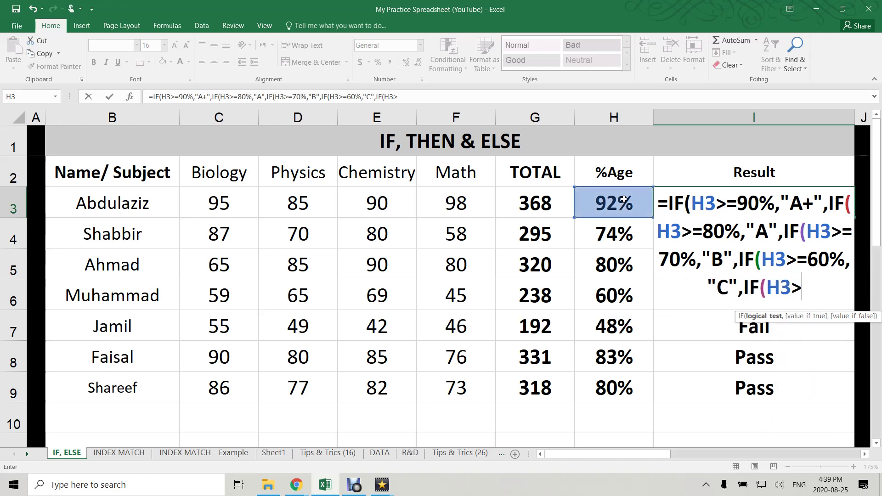
{"action": "type", "text": "50%,\"\""}
{"action": "key", "text": "BackSpace"}
{"action": "type", "text": "D\","}
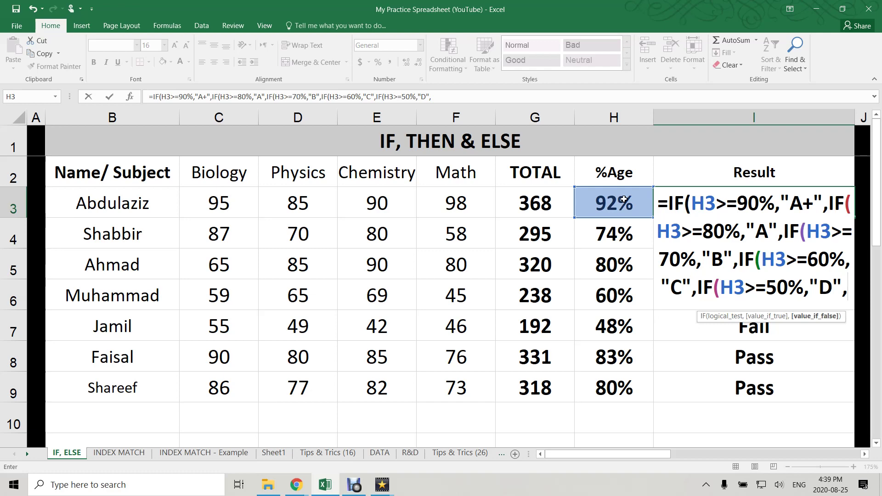
Finish the I3 formula with "FAIL" as the final else value, close all five nested IFs and enter it
{"action": "type", "text": "\"F"}
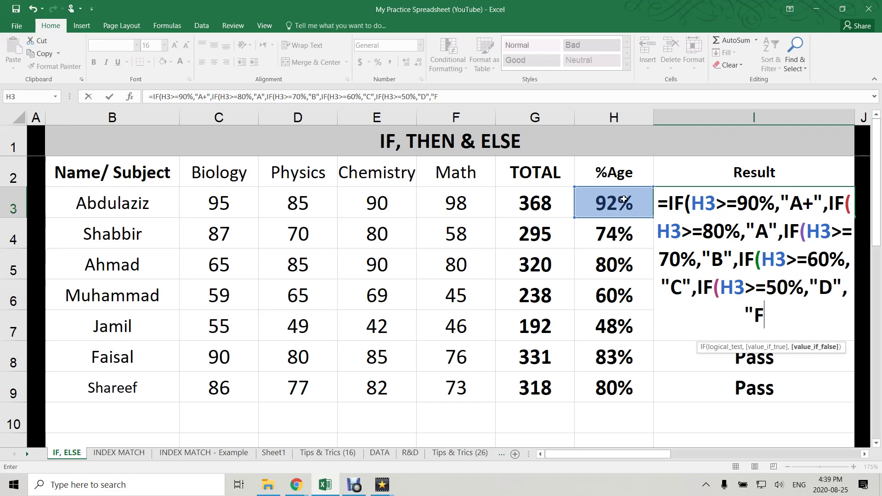
{"action": "type", "text": "AIL\""}
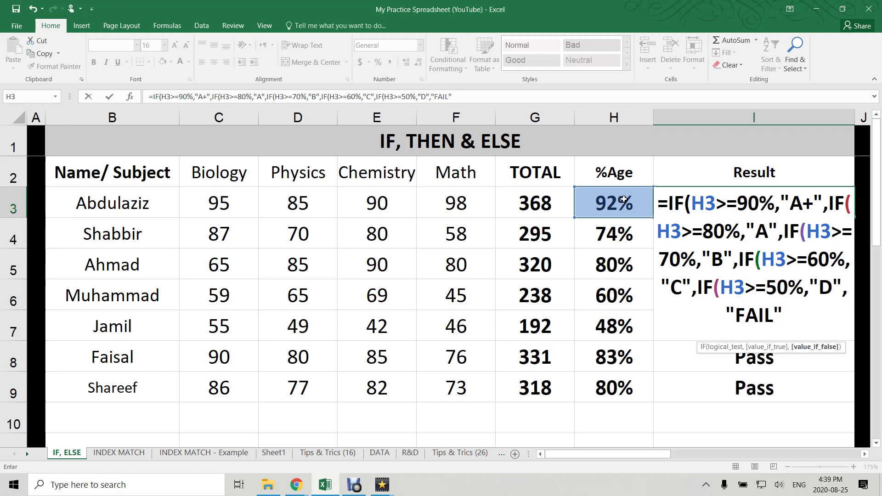
{"action": "type", "text": ")"}
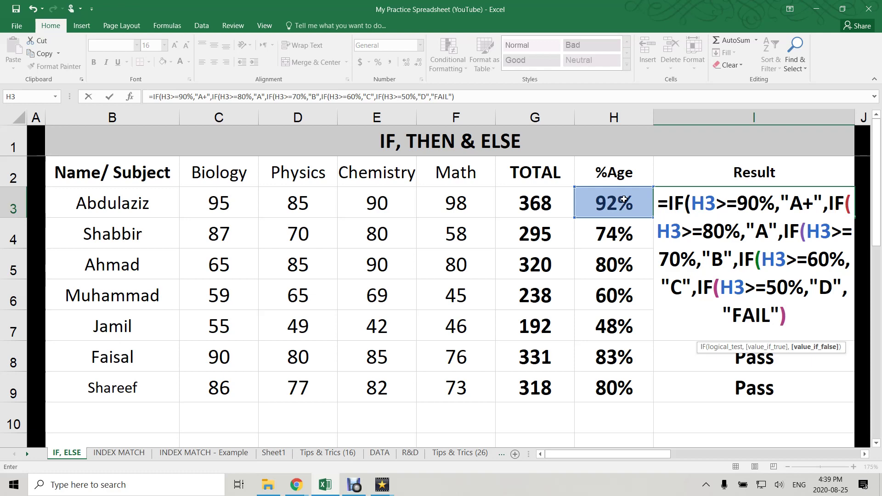
{"action": "type", "text": "))"}
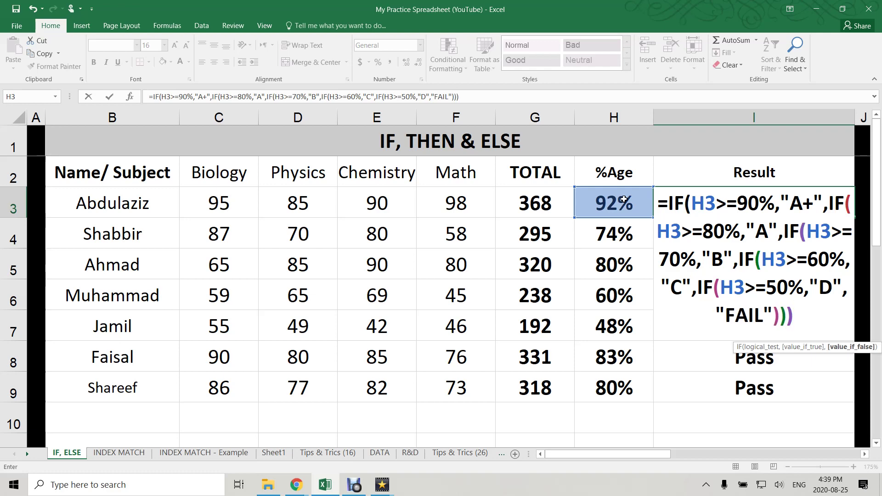
{"action": "type", "text": "))"}
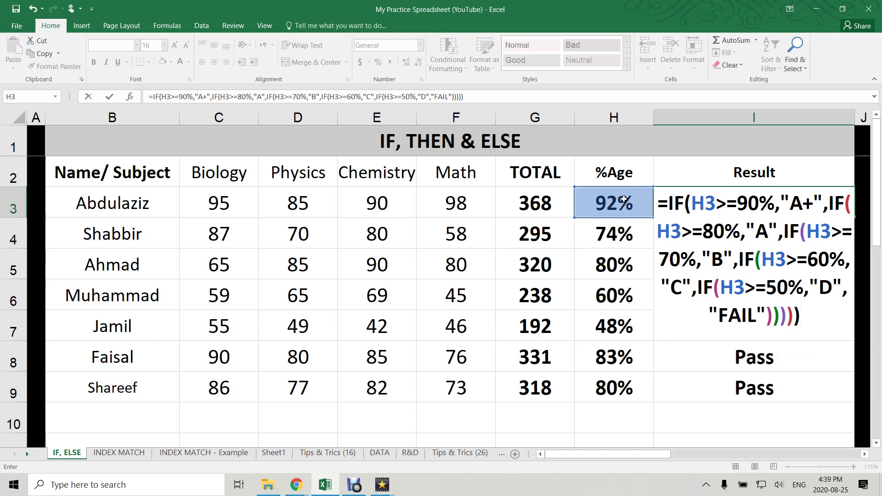
{"action": "key", "text": "Return"}
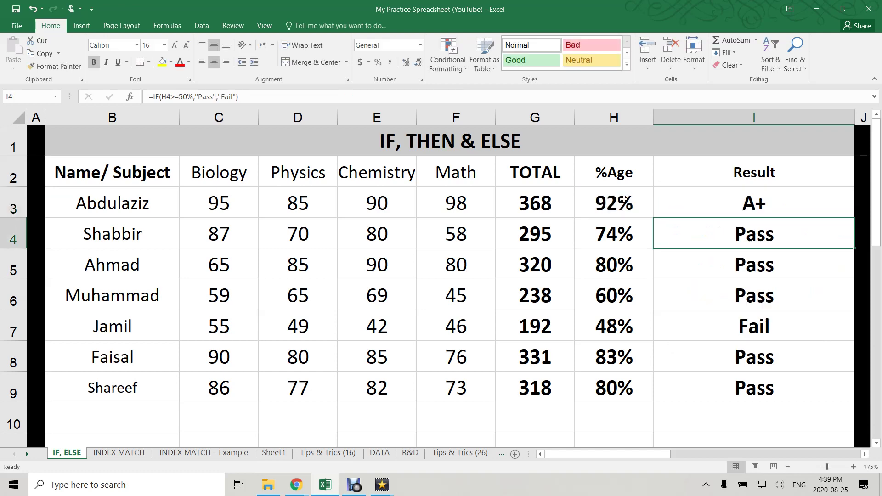
Fill the nested grade formula from I3 down through I9 and check the copied formulas in the Result column
{"action": "left_click", "coordinate": [765, 210]}
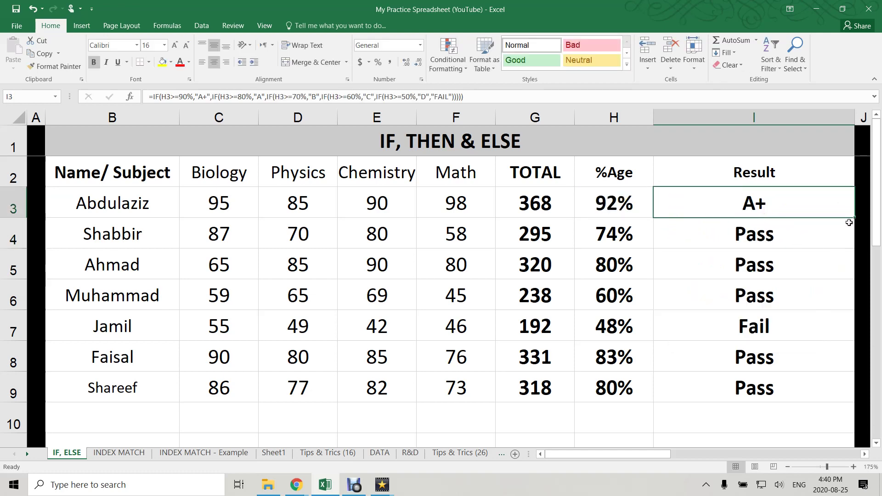
{"action": "left_click_drag", "start_coordinate": [854, 218], "coordinate": [824, 390]}
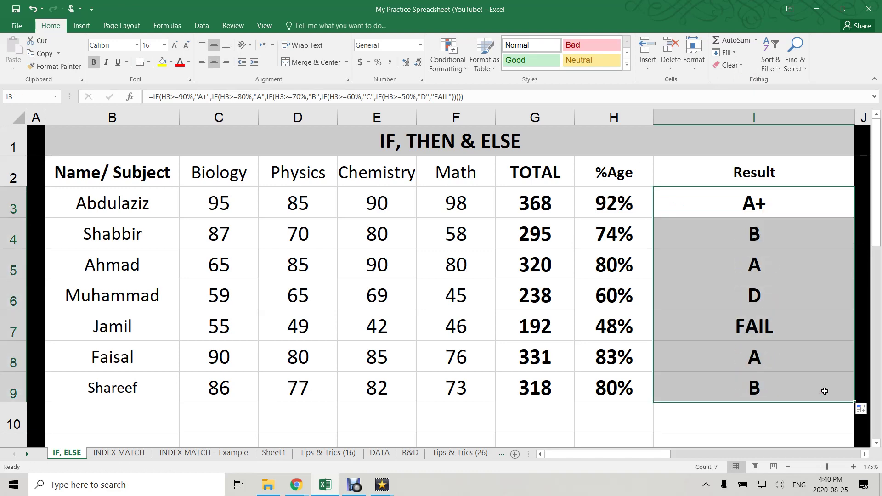
{"action": "left_click", "coordinate": [763, 364]}
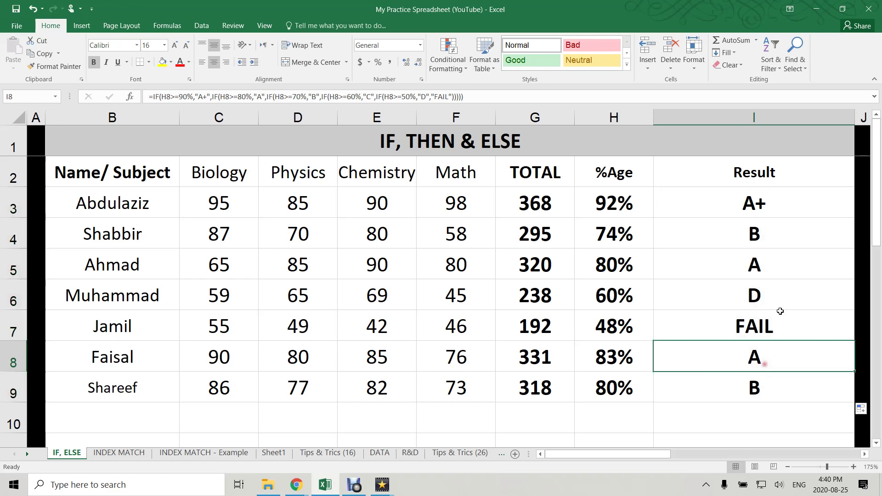
{"action": "left_click", "coordinate": [791, 261]}
{"action": "left_click", "coordinate": [781, 233]}
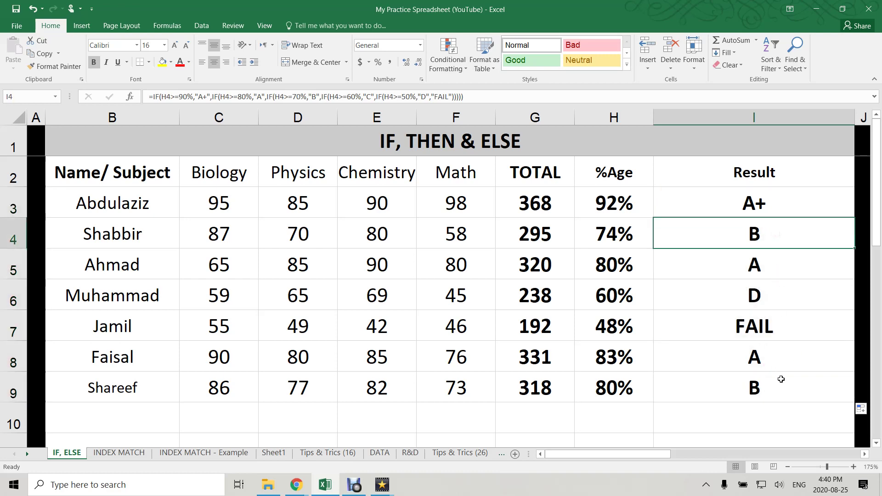
{"action": "left_click", "coordinate": [749, 391]}
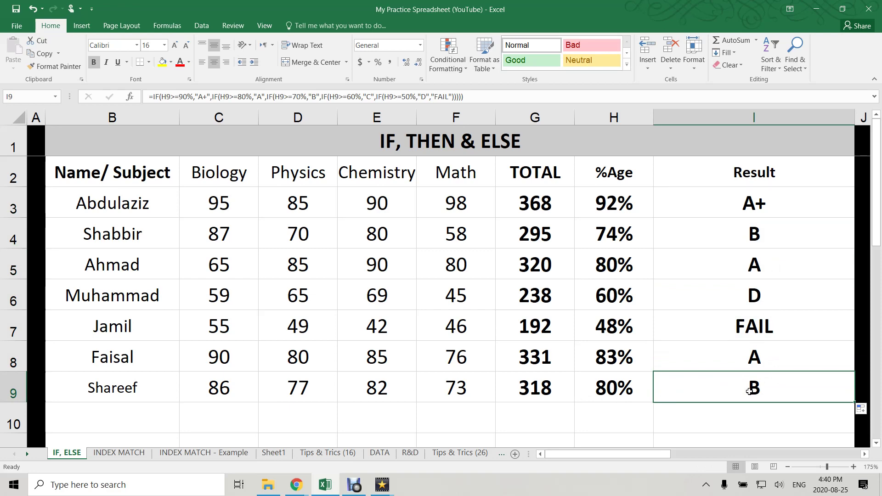
Set the Math score in F6 to 50 to test the grade in row 6
{"action": "left_click", "coordinate": [605, 291]}
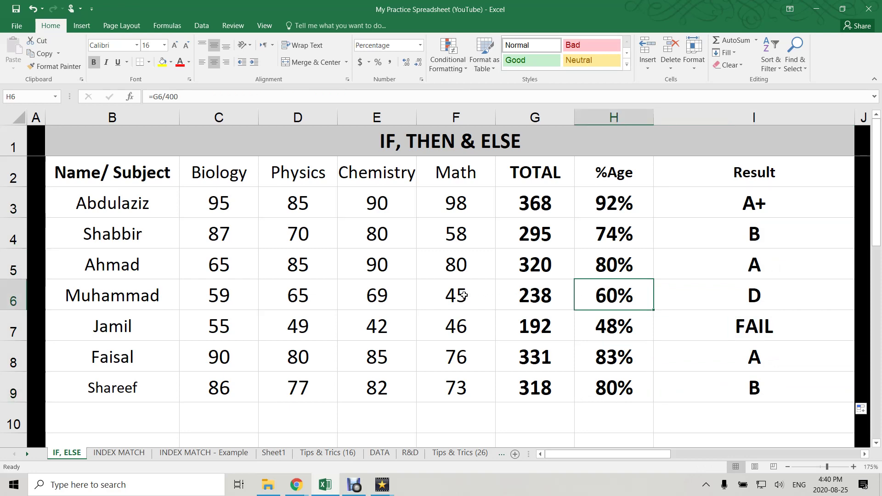
{"action": "left_click", "coordinate": [467, 295]}
{"action": "type", "text": "50"}
{"action": "key", "text": "Return"}
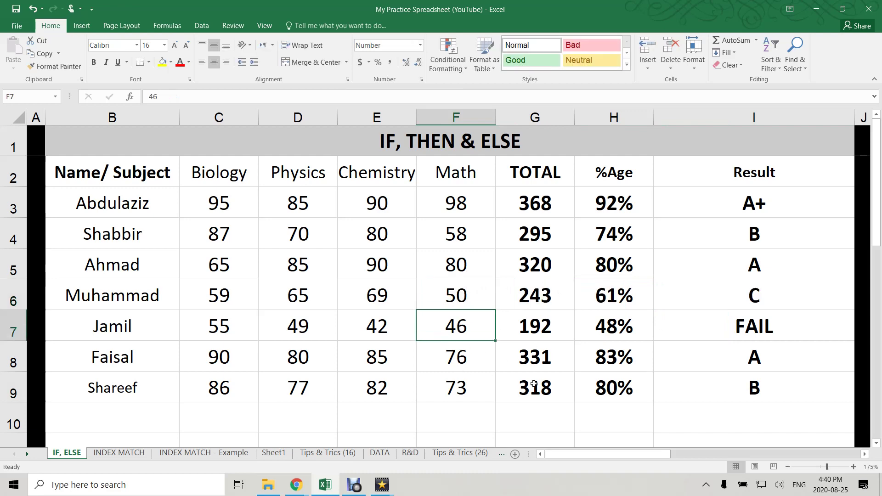
Try a Math score of 40 in F9 and a Chemistry score of 60 in E9
{"action": "left_click", "coordinate": [433, 392]}
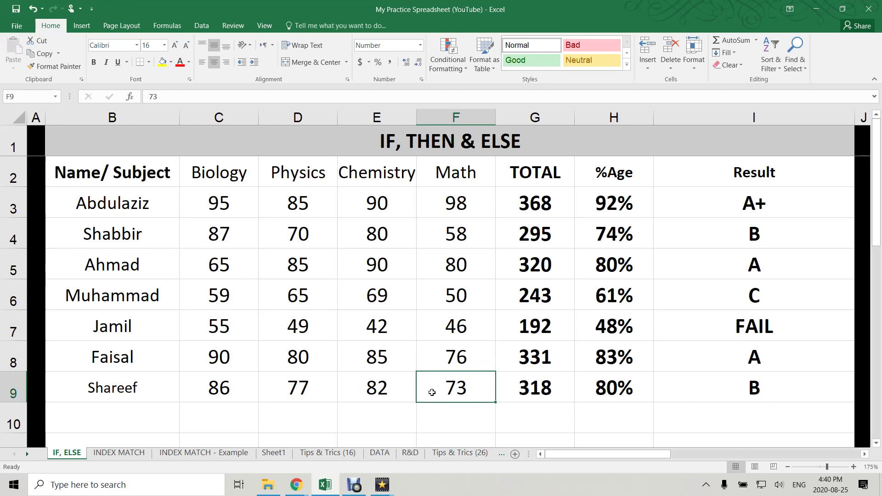
{"action": "type", "text": "40"}
{"action": "key", "text": "Return"}
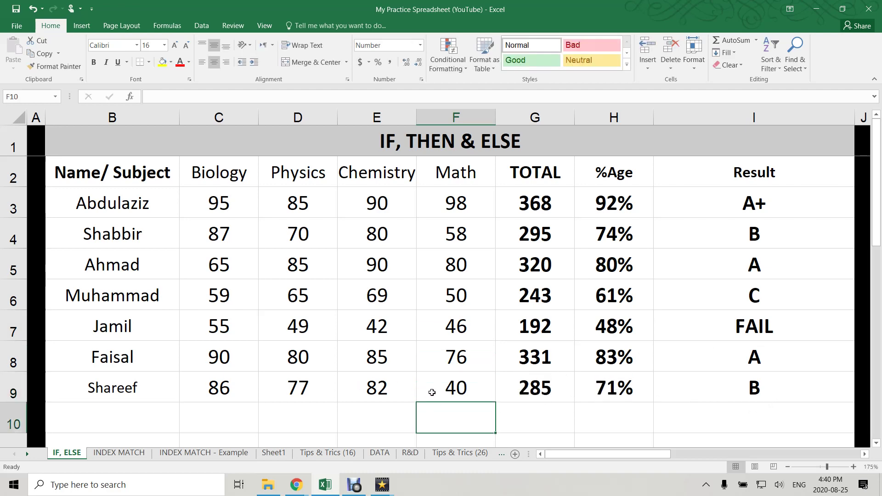
{"action": "key", "text": "Up"}
{"action": "key", "text": "Left"}
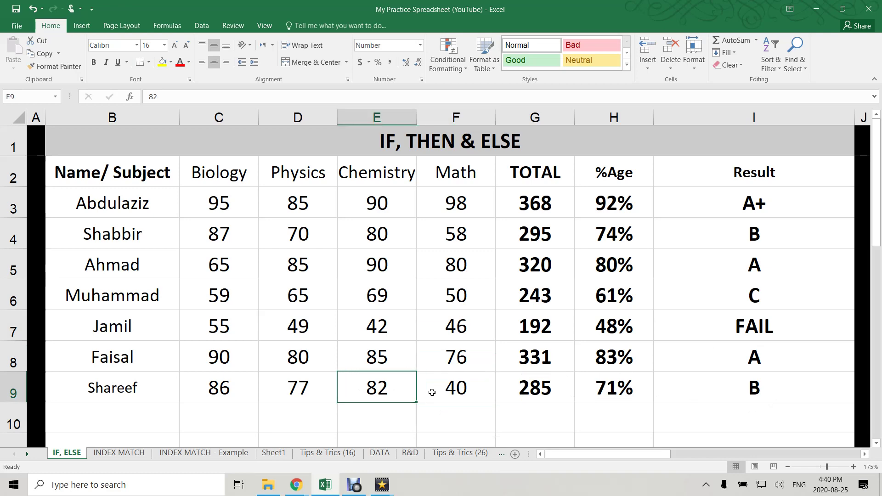
{"action": "type", "text": "60"}
{"action": "key", "text": "Return"}
Try a Math score of 45 in F9
{"action": "left_click", "coordinate": [432, 392]}
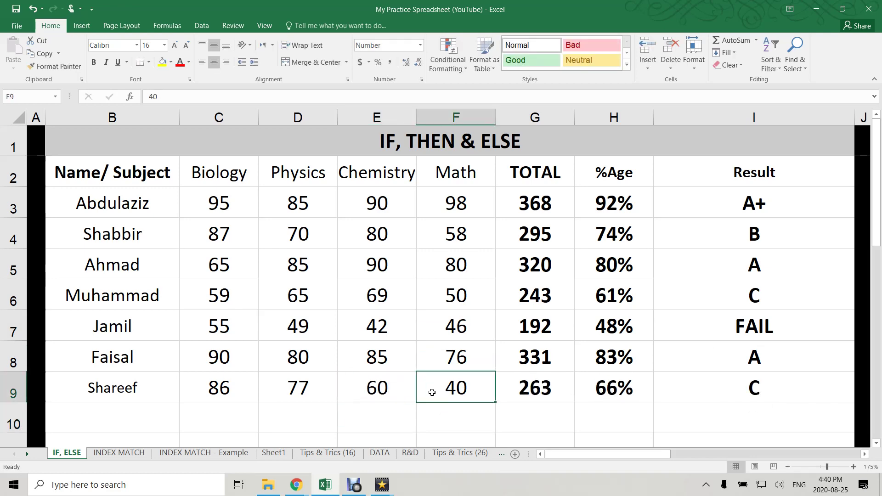
{"action": "type", "text": "45"}
{"action": "key", "text": "Return"}
{"action": "key", "text": "Up"}
{"action": "key", "text": "Right"}
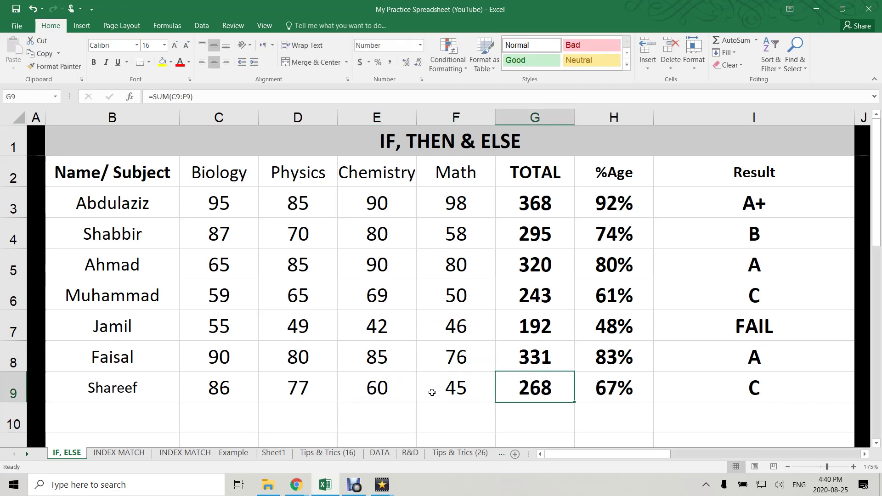
Set the Math score in F9 to 55 and the Chemistry score in E9 to 56
{"action": "key", "text": "Left"}
{"action": "type", "text": "55"}
{"action": "key", "text": "Return"}
{"action": "key", "text": "Up"}
{"action": "left_click", "coordinate": [369, 388]}
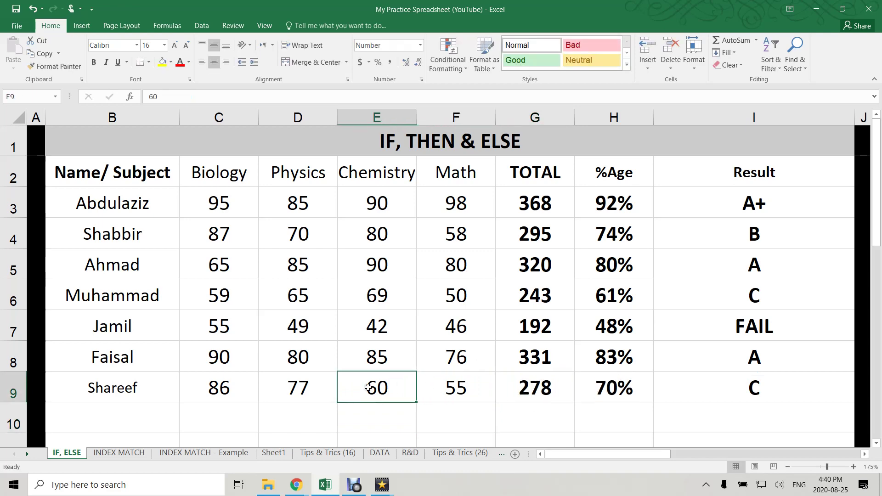
{"action": "type", "text": "56"}
{"action": "key", "text": "Return"}
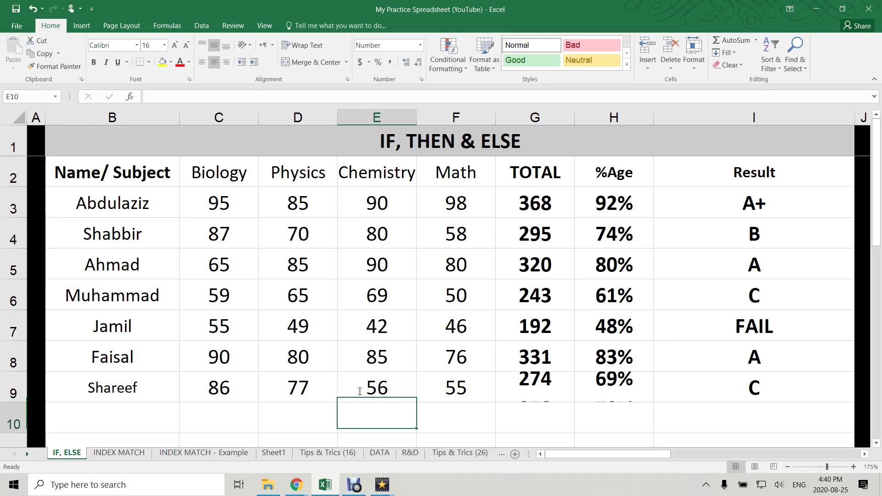
Compare the percentages in H3:H9 with the letter grades in I3:I9
{"action": "left_click_drag", "start_coordinate": [782, 393], "coordinate": [733, 200]}
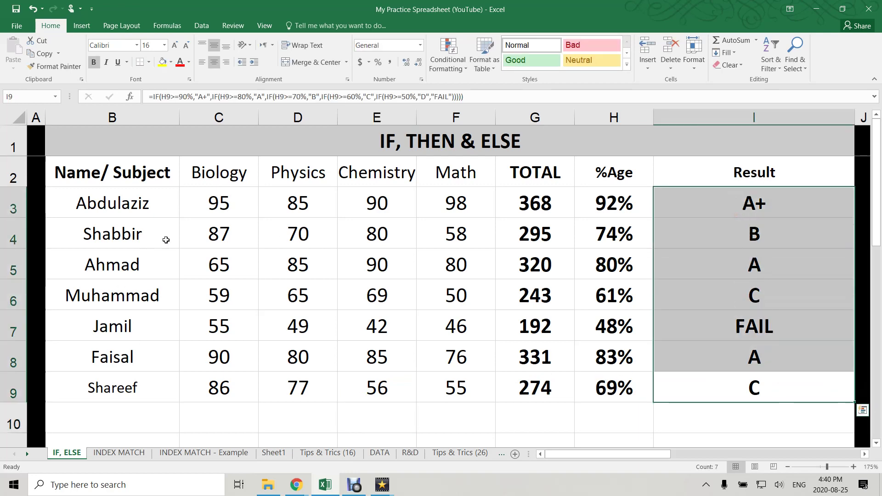
{"action": "left_click_drag", "start_coordinate": [631, 379], "coordinate": [625, 202]}
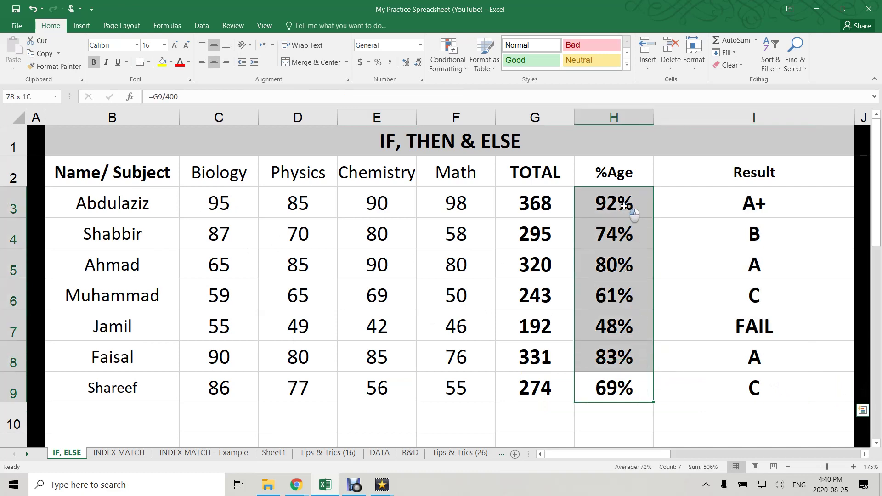
{"action": "left_click_drag", "start_coordinate": [792, 207], "coordinate": [769, 380]}
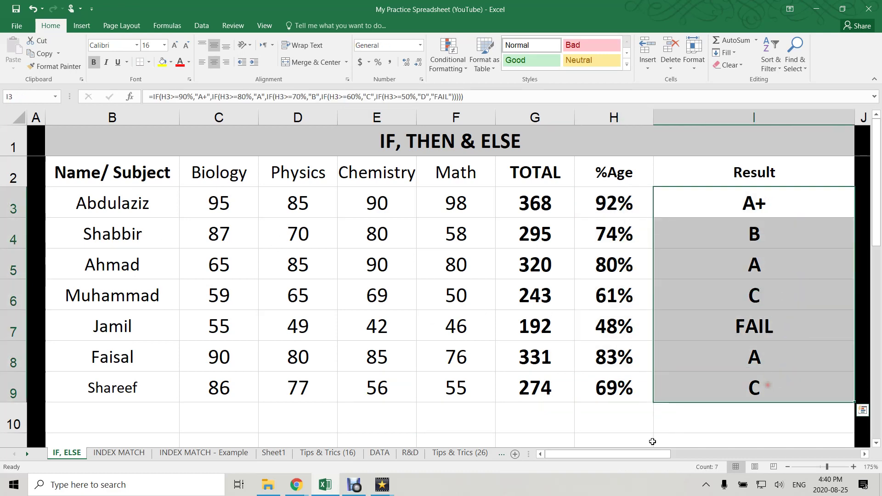
Clear the existing Commision % formulas from N3:N9 in the salesman table
{"action": "left_click", "coordinate": [864, 454]}
{"action": "left_click_drag", "start_coordinate": [863, 454], "coordinate": [864, 456]}
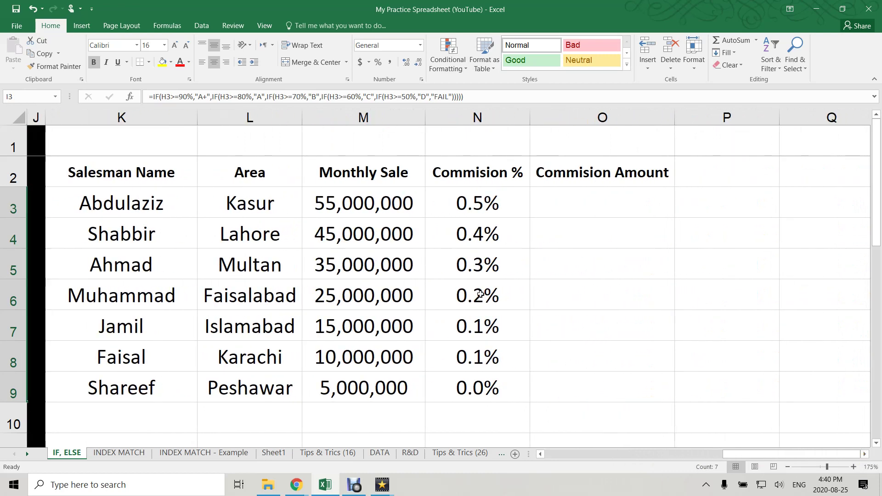
{"action": "left_click", "coordinate": [476, 202]}
{"action": "left_click_drag", "start_coordinate": [493, 202], "coordinate": [485, 385]}
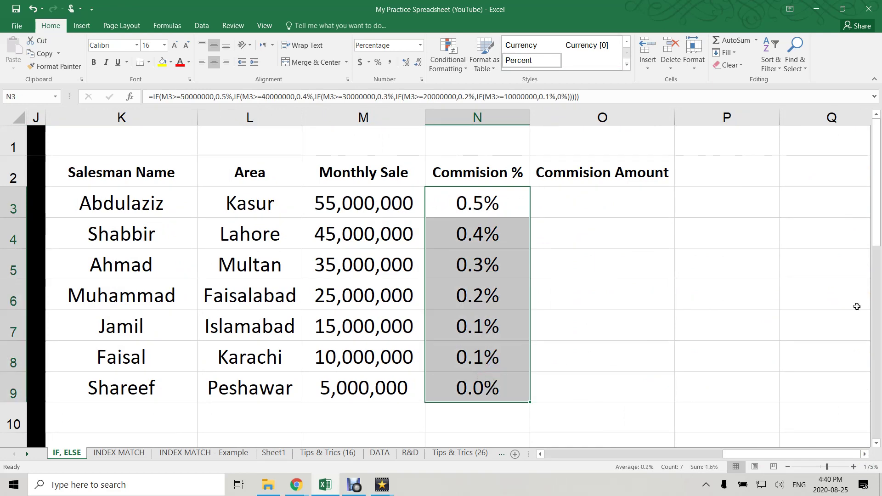
{"action": "key", "text": "Delete"}
{"action": "key", "text": "Right"}
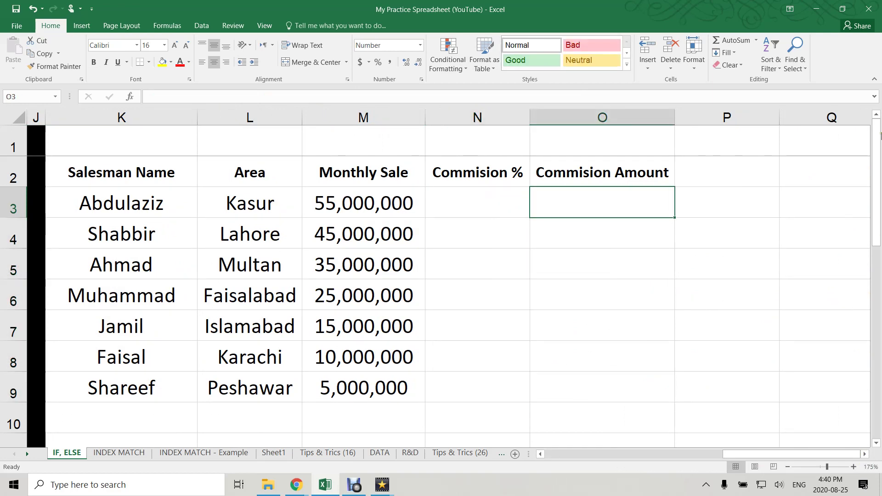
Widen the Commision % column in the salesman table
{"action": "left_click_drag", "start_coordinate": [530, 120], "coordinate": [561, 121]}
{"action": "left_click", "coordinate": [526, 202]}
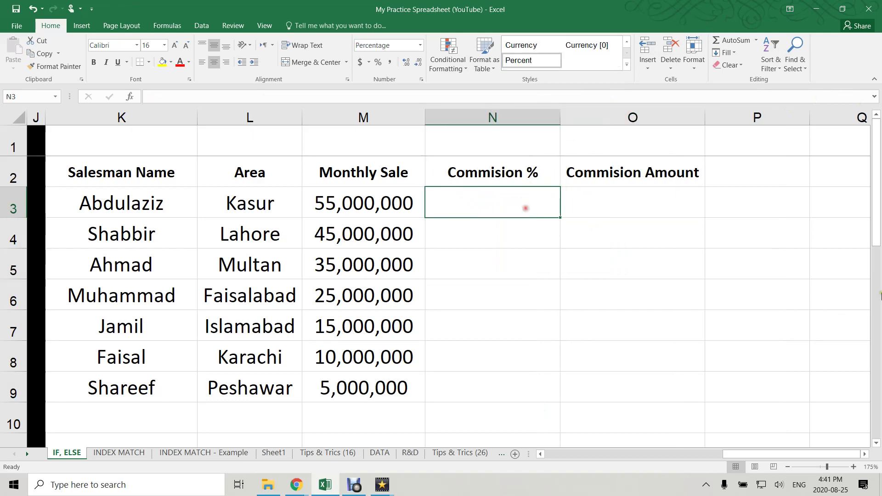
{"action": "type", "text": "=IF("}
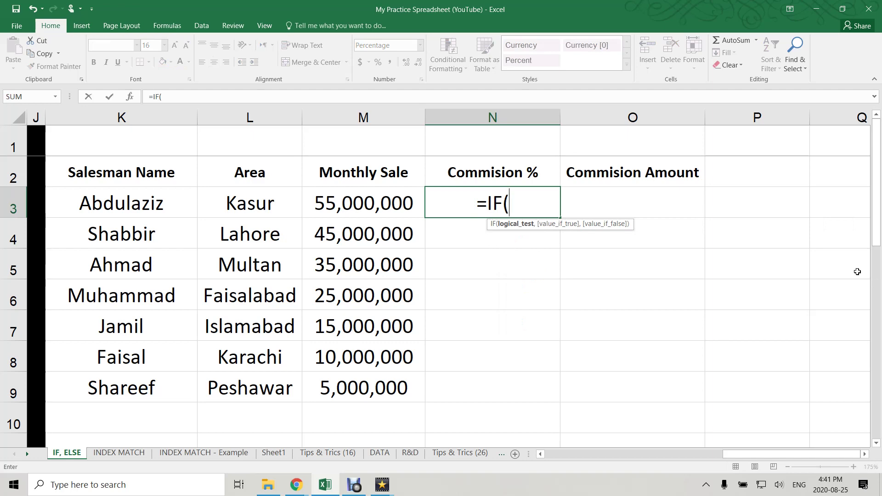
{"action": "left_click", "coordinate": [350, 204]}
{"action": "type", "text": ">="}
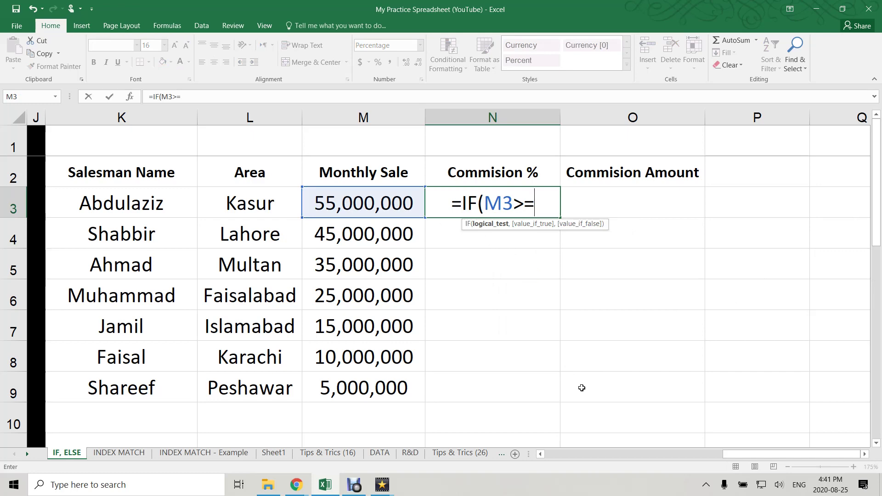
{"action": "key", "text": "Escape"}
Replace the Monthly Sale values in M3, M4 and M5 with 55, 45 and 35
{"action": "key", "text": "Left"}
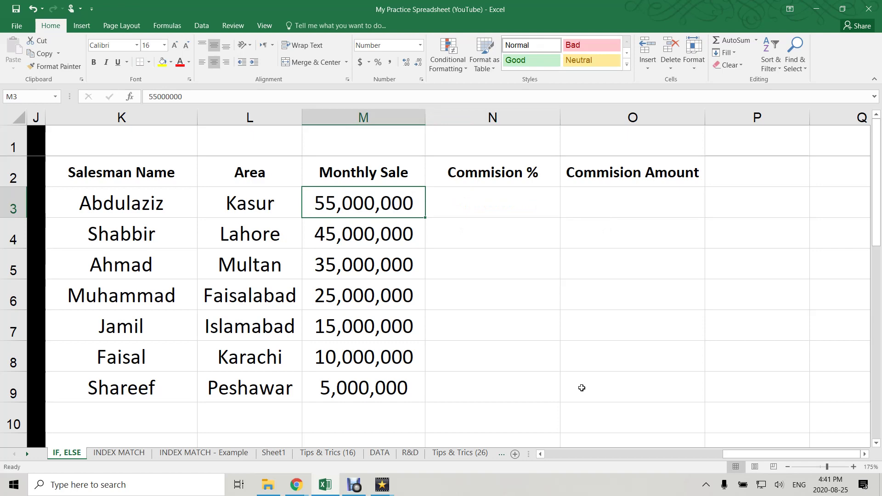
{"action": "type", "text": "55"}
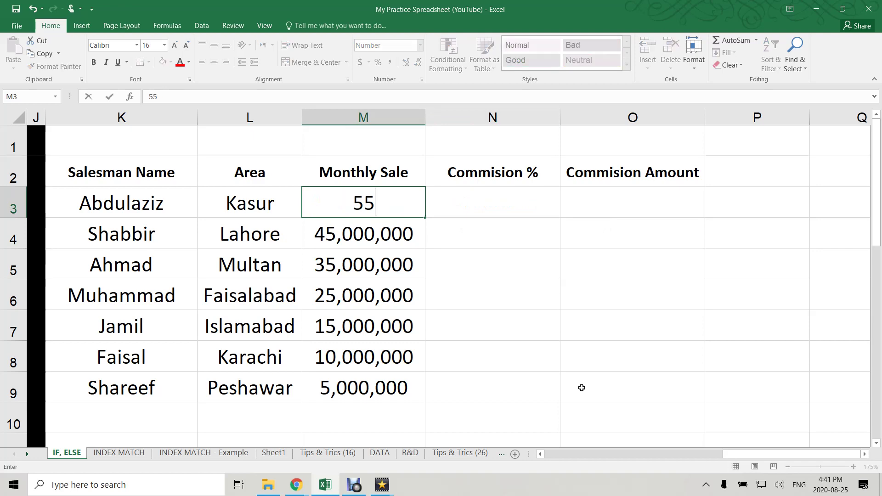
{"action": "key", "text": "Return"}
{"action": "type", "text": "45"}
{"action": "key", "text": "Return"}
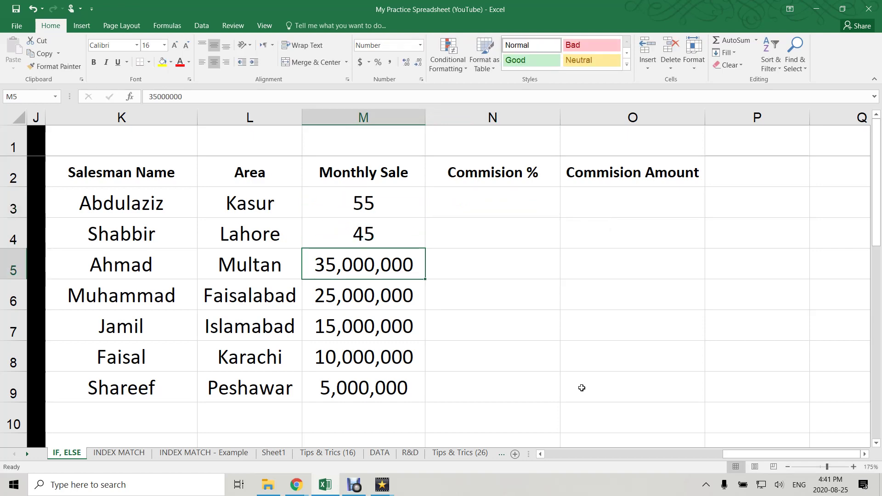
{"action": "type", "text": "35"}
{"action": "key", "text": "Return"}
Shorten the Monthly Sale value in M6 to 25 and set M7 to 15
{"action": "key", "text": "F2"}
{"action": "key", "text": "BackSpace"}
{"action": "key", "text": "BackSpace"}
{"action": "key", "text": "BackSpace"}
{"action": "key", "text": "BackSpace"}
{"action": "key", "text": "BackSpace"}
{"action": "key", "text": "BackSpace"}
{"action": "key", "text": "Return"}
{"action": "type", "text": "15"}
{"action": "key", "text": "Return"}
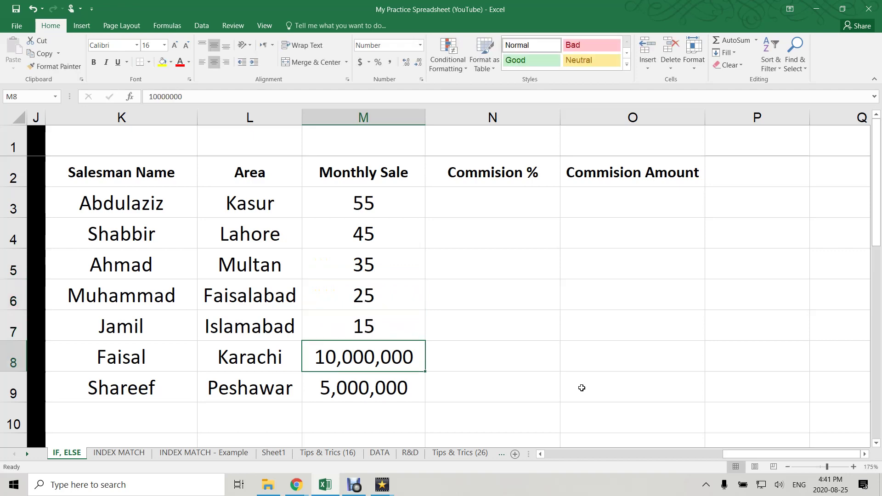
Set the Monthly Sale value in M8 to 10 and shorten M9 to 5
{"action": "type", "text": "10"}
{"action": "key", "text": "Return"}
{"action": "key", "text": "F2"}
{"action": "key", "text": "Home"}
{"action": "key", "text": "Right"}
{"action": "key", "text": "Delete"}
{"action": "key", "text": "Delete"}
{"action": "key", "text": "Delete"}
{"action": "key", "text": "Delete"}
{"action": "key", "text": "Delete"}
{"action": "key", "text": "Delete"}
{"action": "key", "text": "Return"}
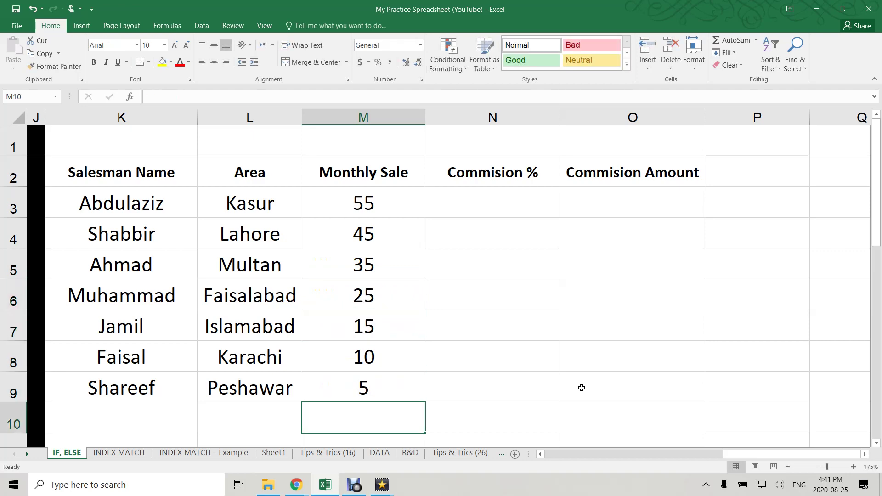
Change the header in M2 to "Monthly Sale (M)"
{"action": "key", "text": "Up"}
{"action": "key", "text": "Up"}
{"action": "key", "text": "Up"}
{"action": "key", "text": "Up"}
{"action": "key", "text": "Up"}
{"action": "key", "text": "Up"}
{"action": "key", "text": "Up"}
{"action": "key", "text": "Up"}
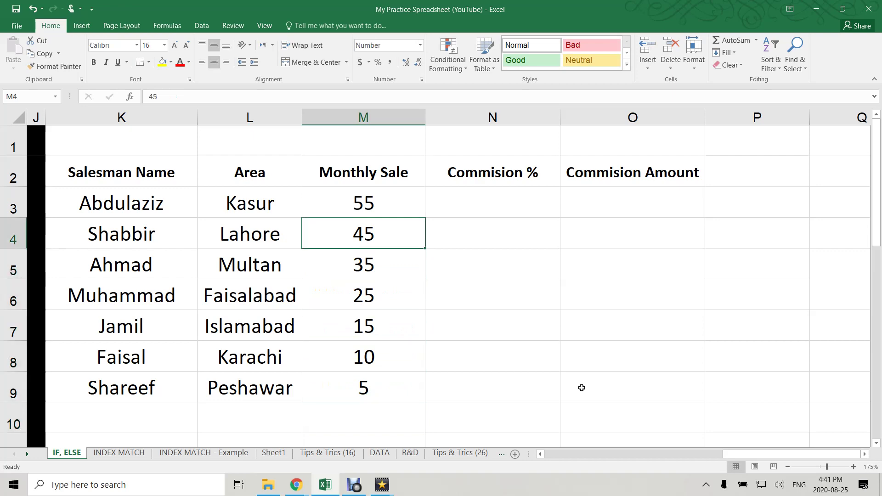
{"action": "key", "text": "F2"}
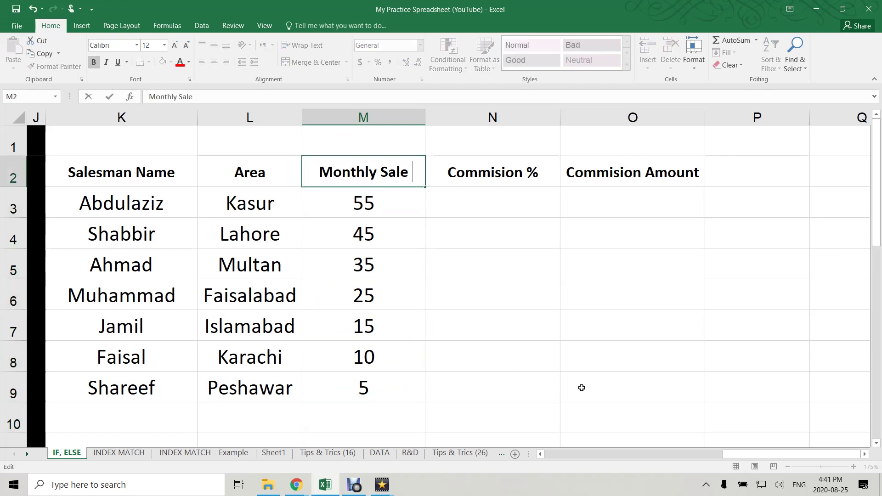
{"action": "type", "text": "(M)"}
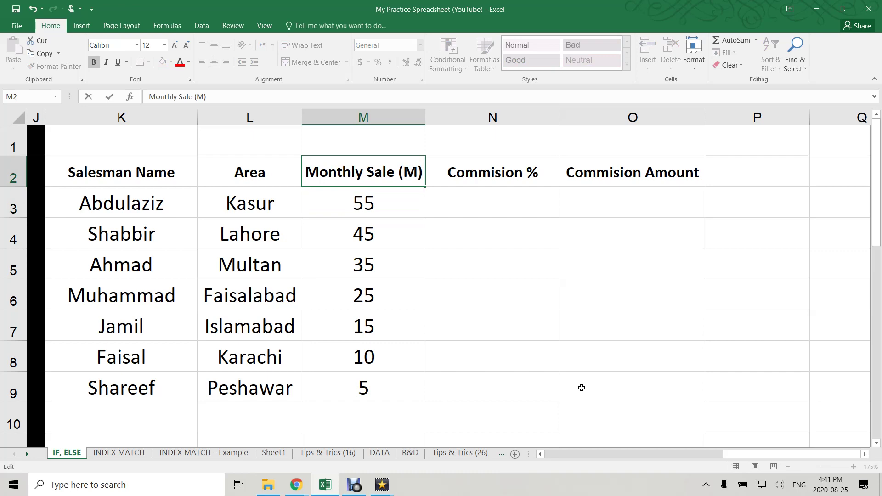
{"action": "key", "text": "Return"}
Begin an IF formula in N3 that returns 5% when M3>=50: =IF(M3>=50,5%
{"action": "key", "text": "Right"}
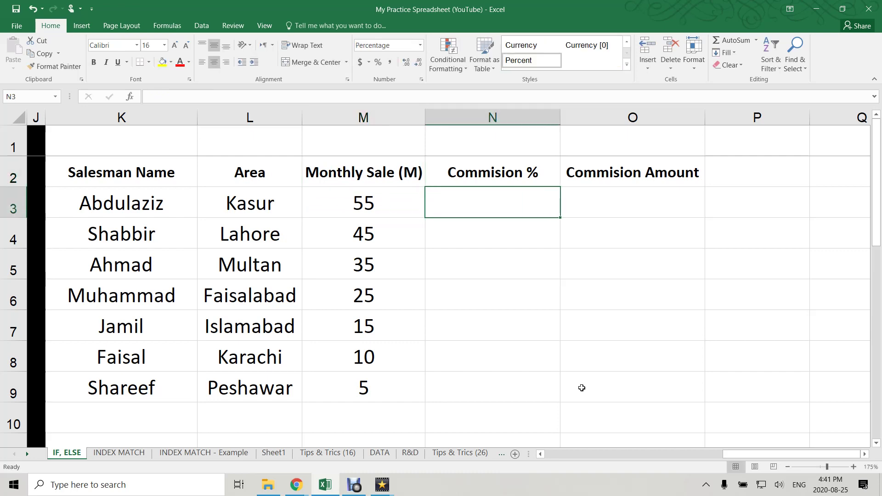
{"action": "type", "text": "=IF("}
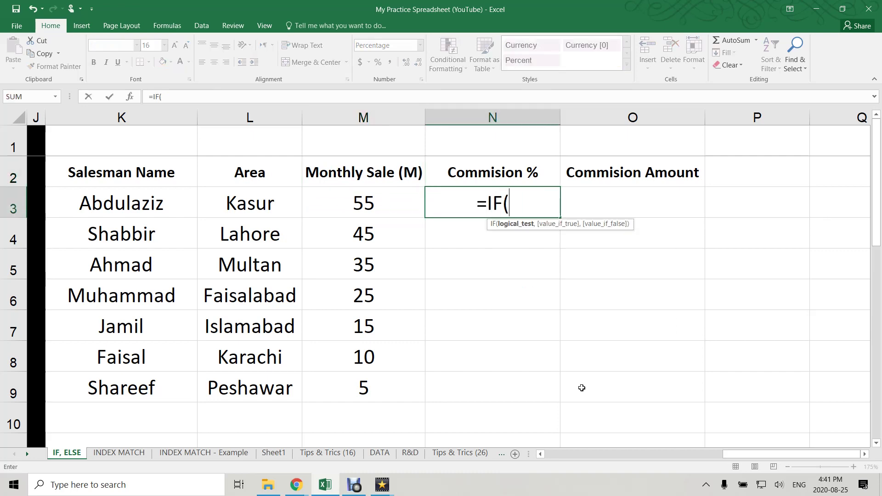
{"action": "left_click", "coordinate": [351, 207]}
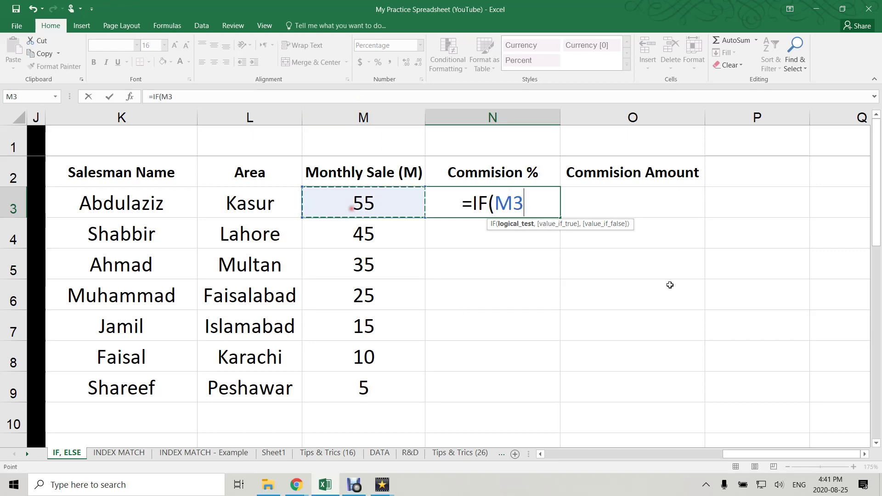
{"action": "type", "text": ">="}
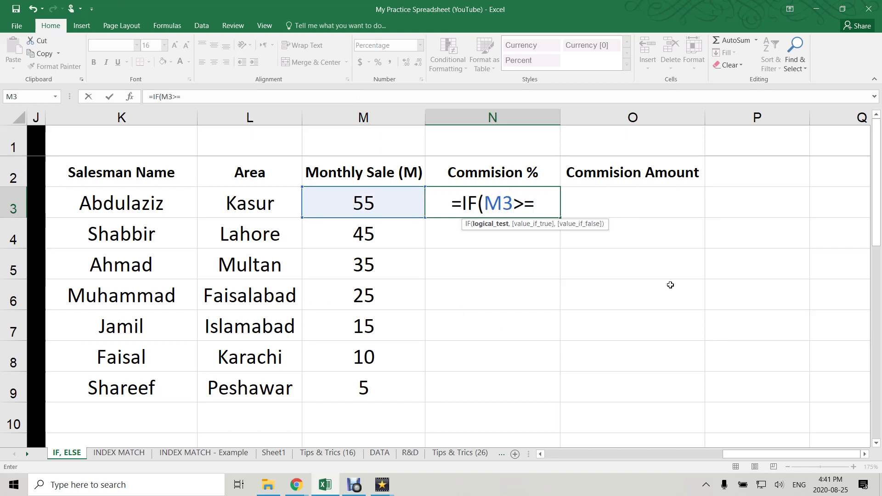
{"action": "type", "text": "50"}
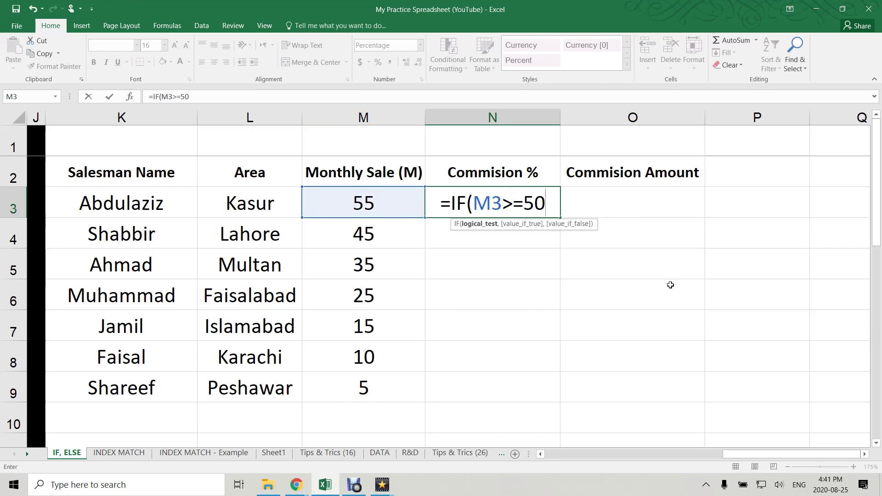
{"action": "type", "text": ",."}
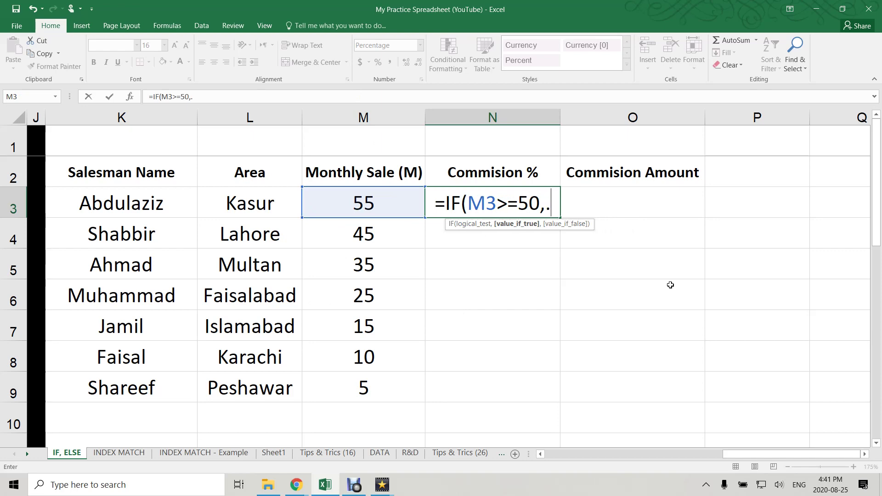
{"action": "type", "text": "5%"}
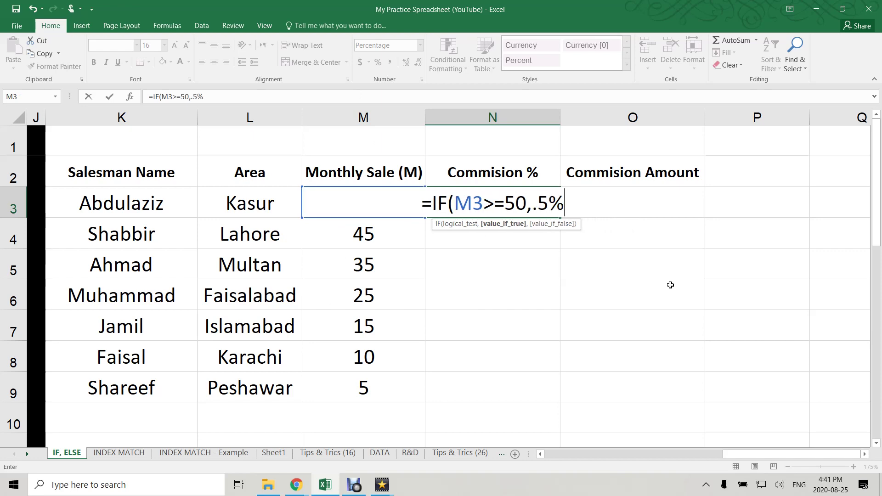
{"action": "key", "text": "BackSpace"}
{"action": "key", "text": "BackSpace"}
{"action": "key", "text": "BackSpace"}
{"action": "type", "text": "5"}
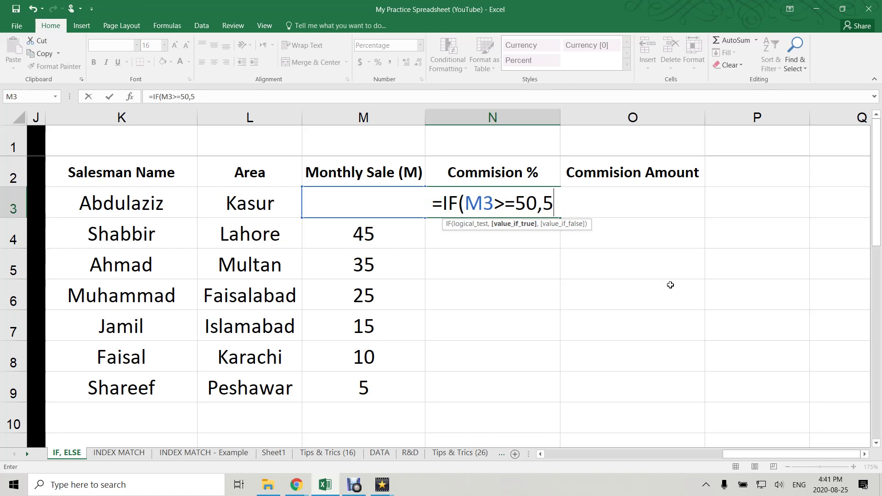
{"action": "type", "text": "%"}
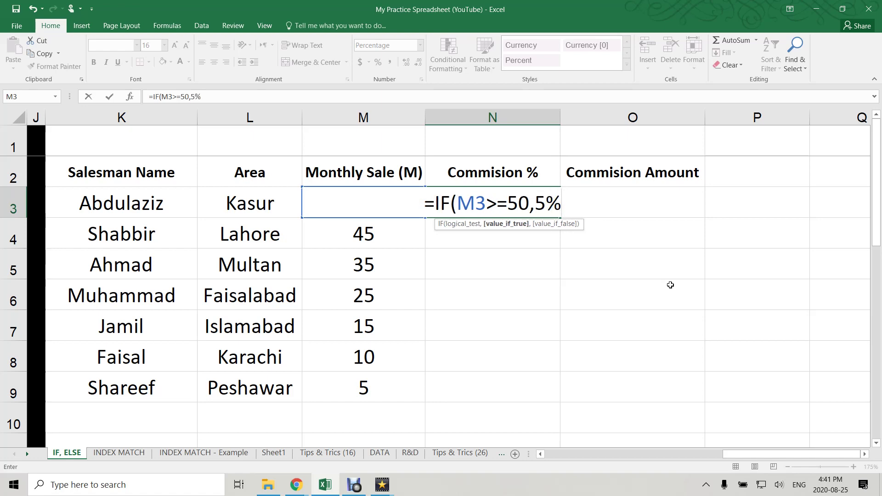
Continue the N3 formula with a nested second condition: ,IF(M3>=40,"5%,
{"action": "type", "text": ",IF("}
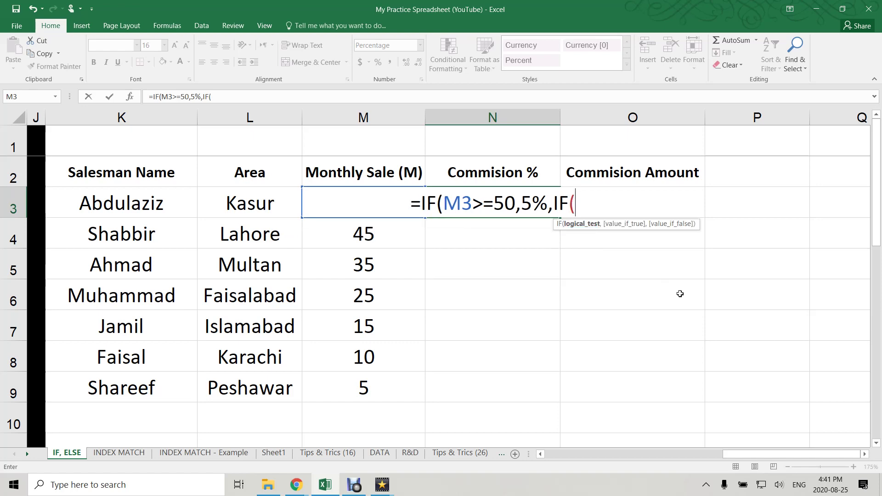
{"action": "type", "text": "M3>="}
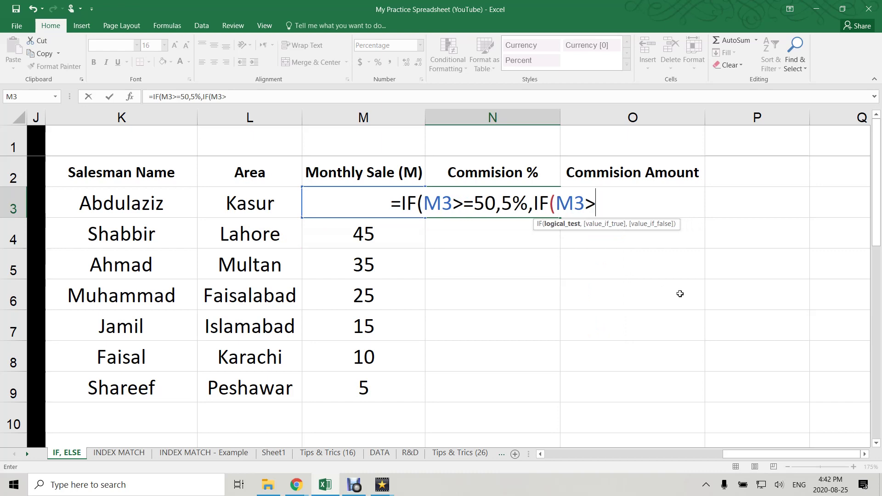
{"action": "type", "text": "40"}
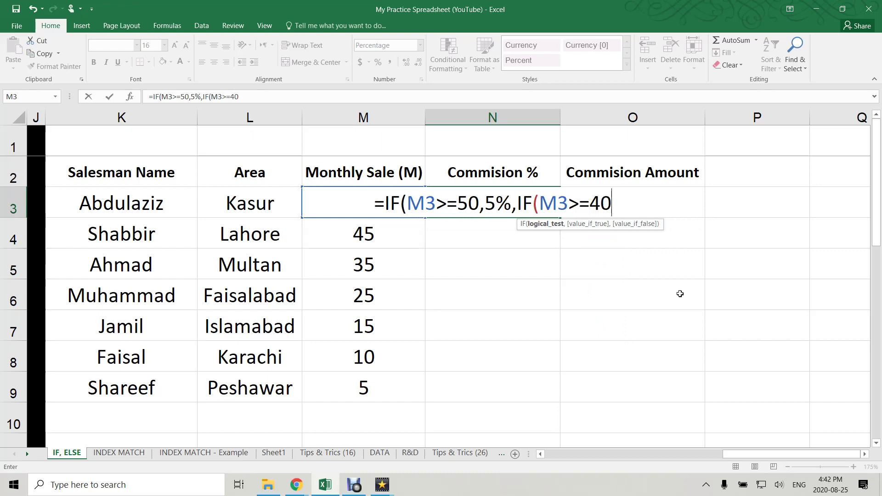
{"action": "type", "text": ",\""}
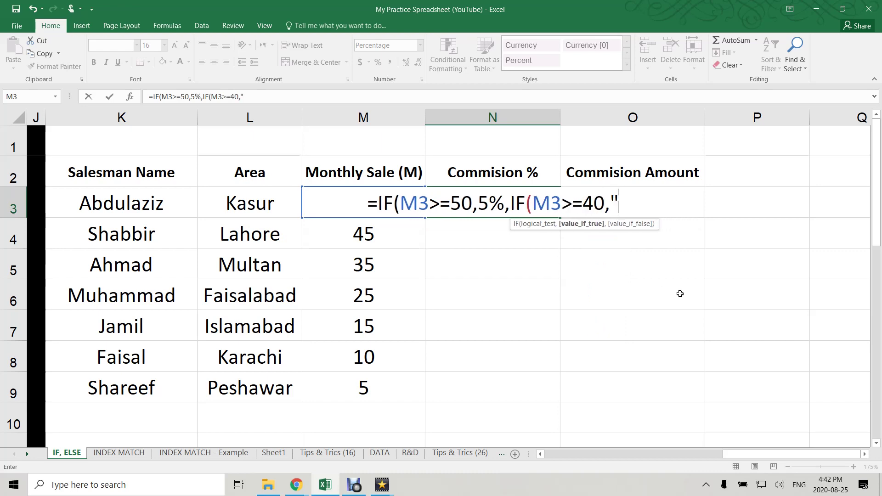
{"action": "type", "text": "5%,IF"}
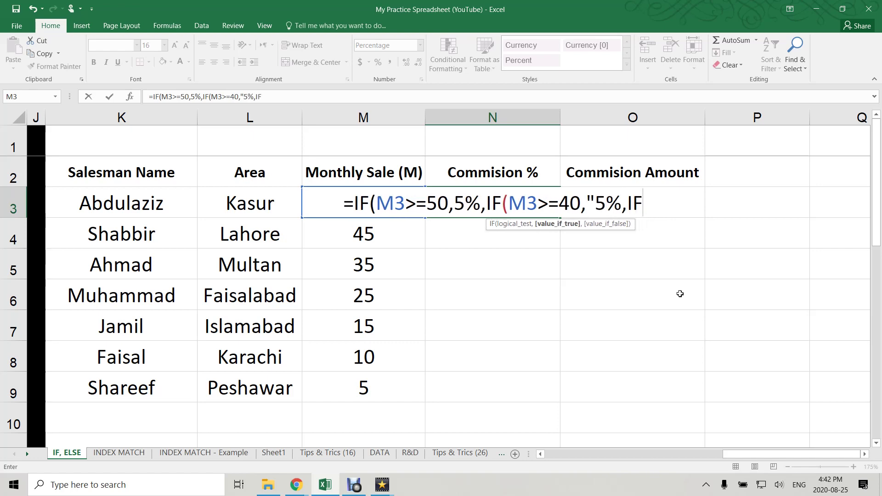
Extend the N3 formula with a third condition returning 3%: IF(M3>=30,3%,
{"action": "type", "text": "(M3"}
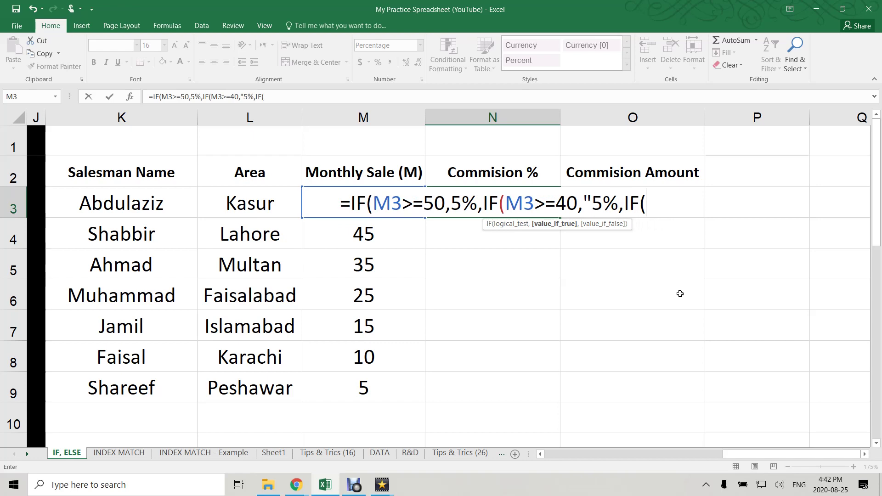
{"action": "type", "text": ">="}
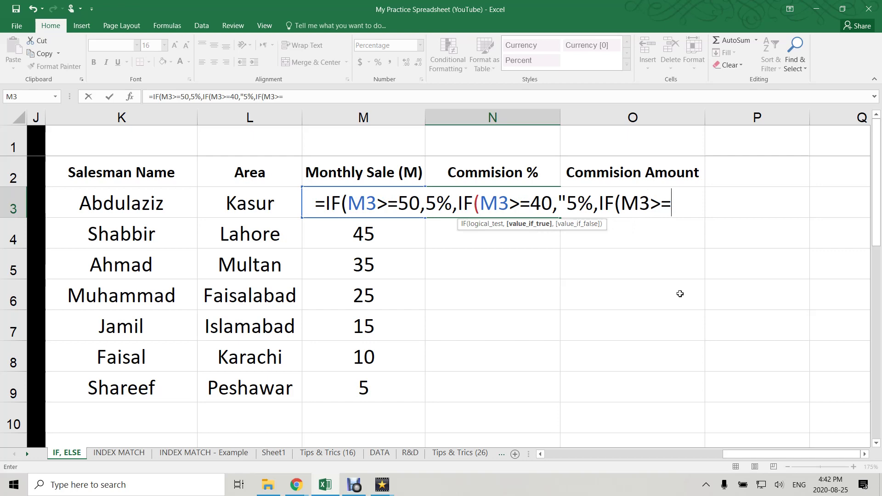
{"action": "type", "text": "30,"}
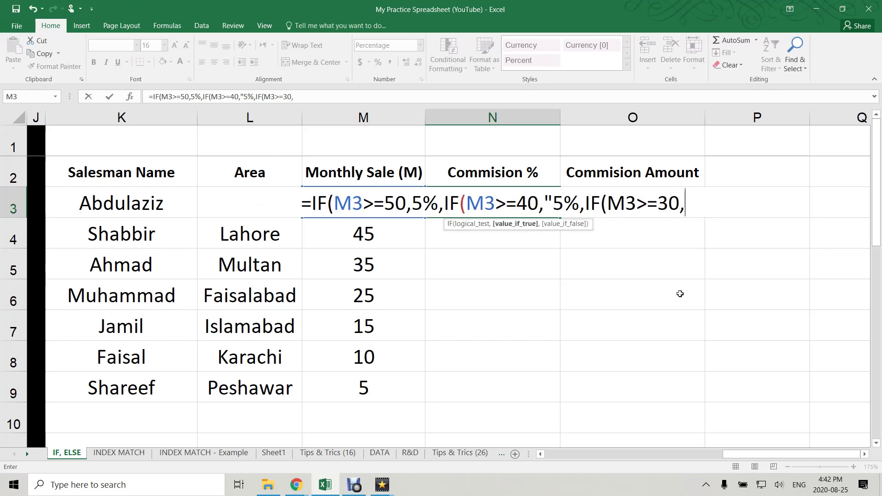
{"action": "type", "text": "3"}
{"action": "type", "text": "%,IF("}
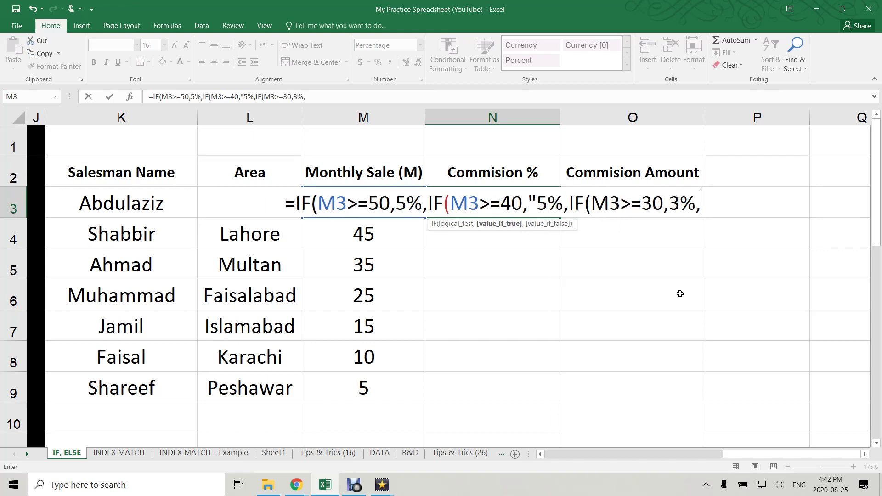
Extend the N3 formula with a fourth condition returning 2% and start a further nested IF: IF(M3>=20,2%,IF
{"action": "type", "text": "M"}
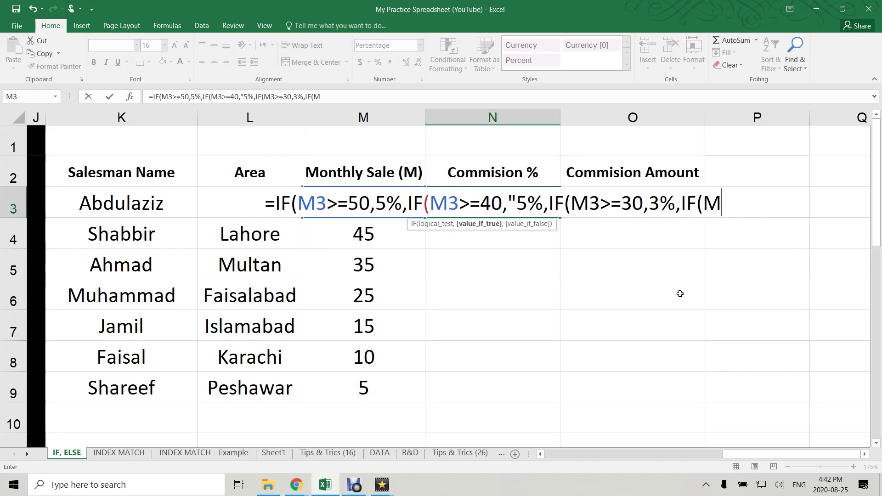
{"action": "type", "text": "3"}
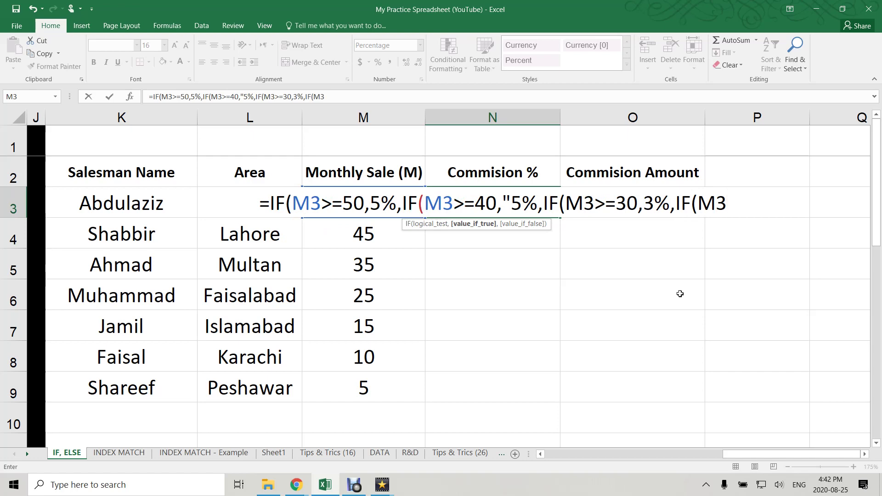
{"action": "type", "text": ">="}
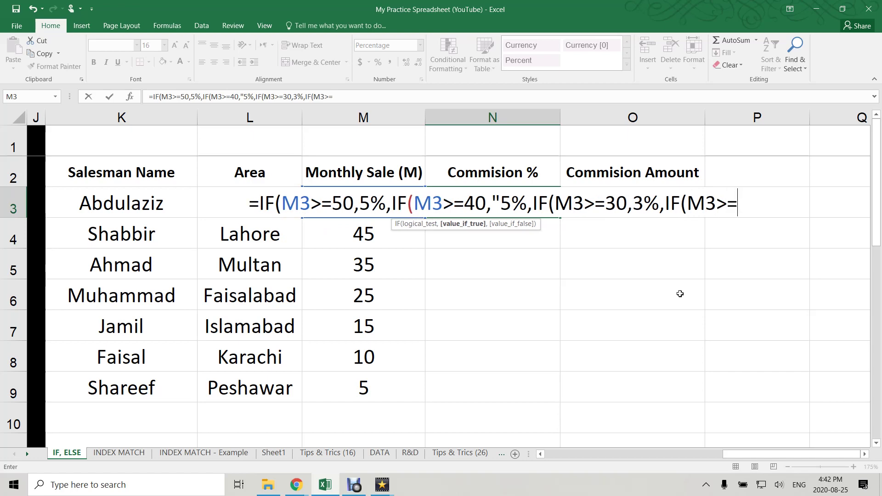
{"action": "type", "text": "20,"}
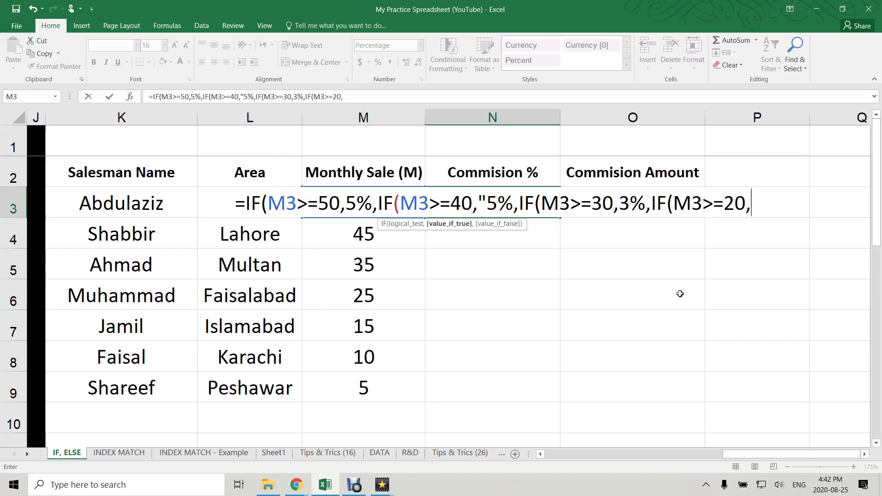
{"action": "type", "text": "2%,IF"}
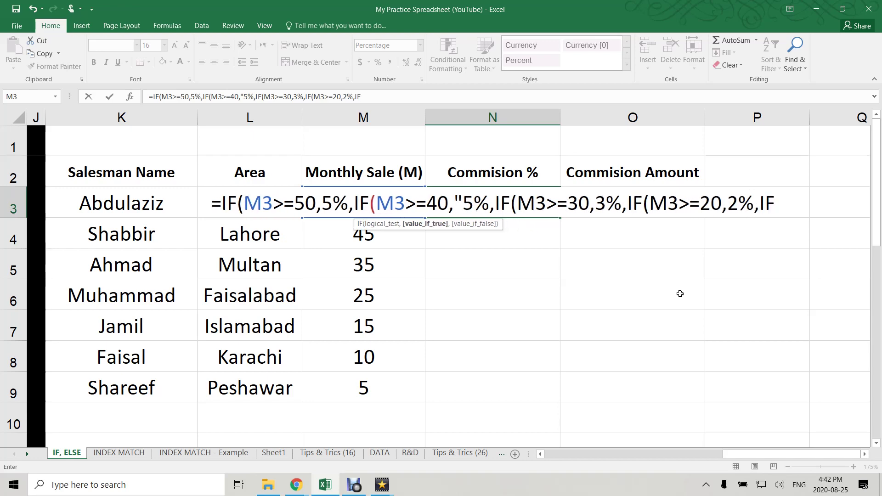
{"action": "key", "text": "Return"}
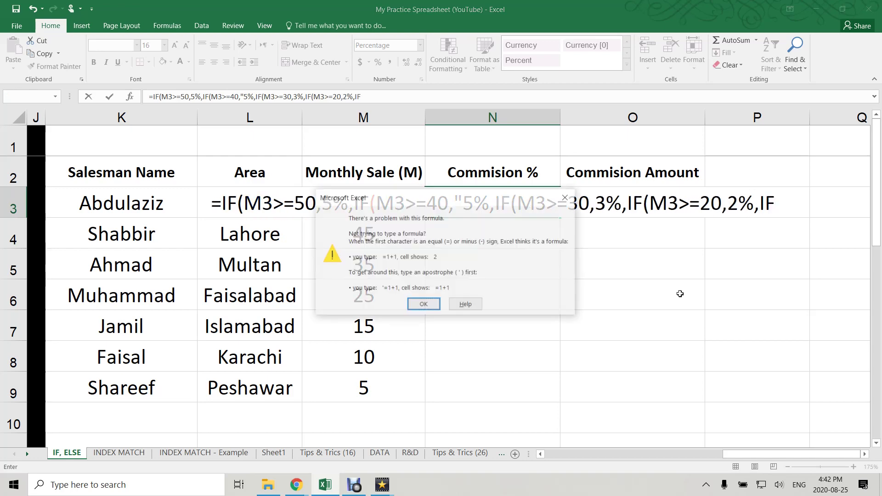
{"action": "key", "text": "Return"}
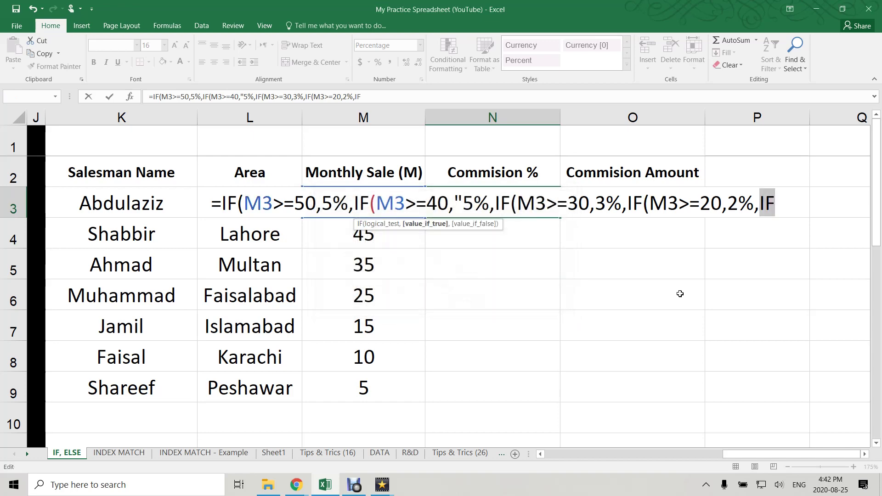
Continue the N3 formula's last nested IF with the fifth condition and a fallback of 0: (M3>=10,1,0
{"action": "key", "text": "Right"}
{"action": "type", "text": "("}
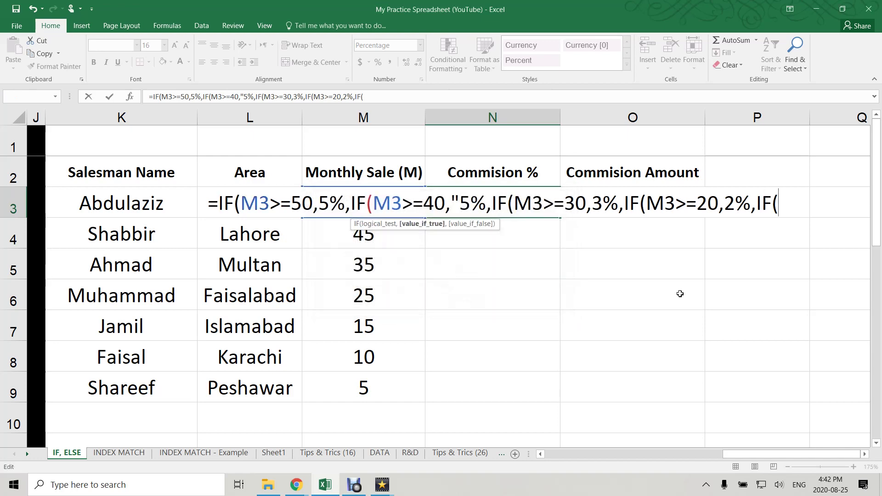
{"action": "type", "text": "M"}
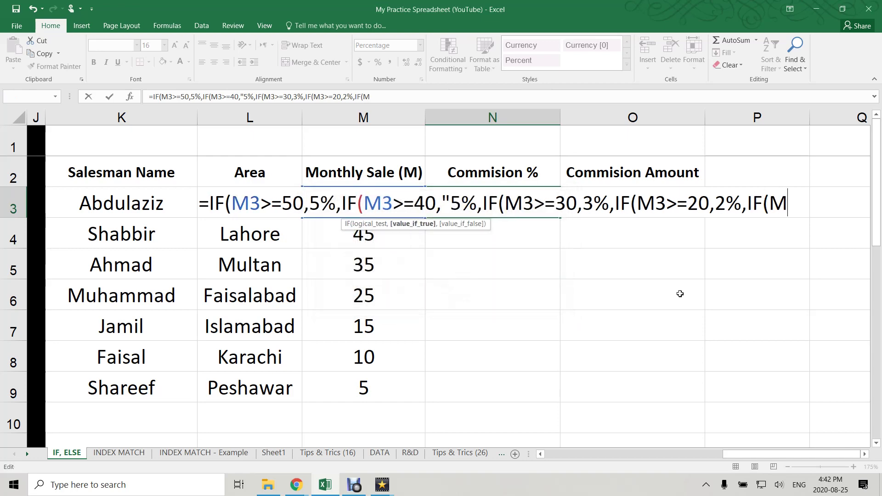
{"action": "type", "text": "3"}
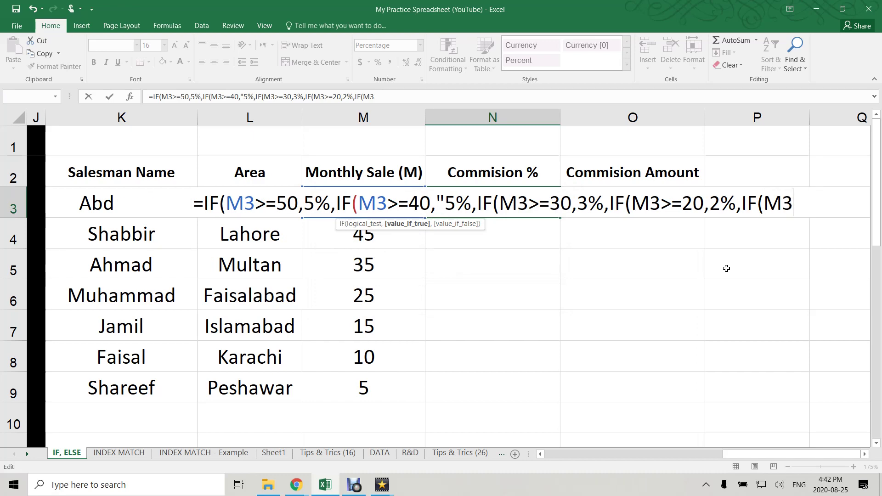
{"action": "type", "text": ">="}
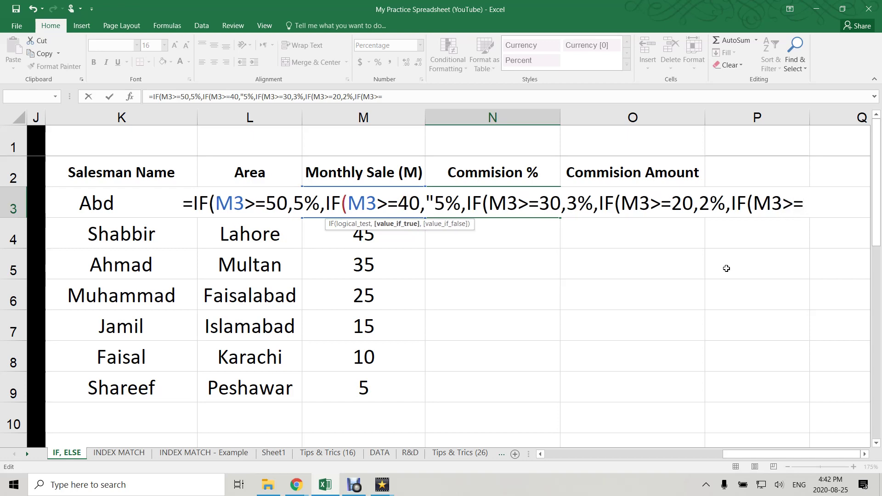
{"action": "type", "text": "1"}
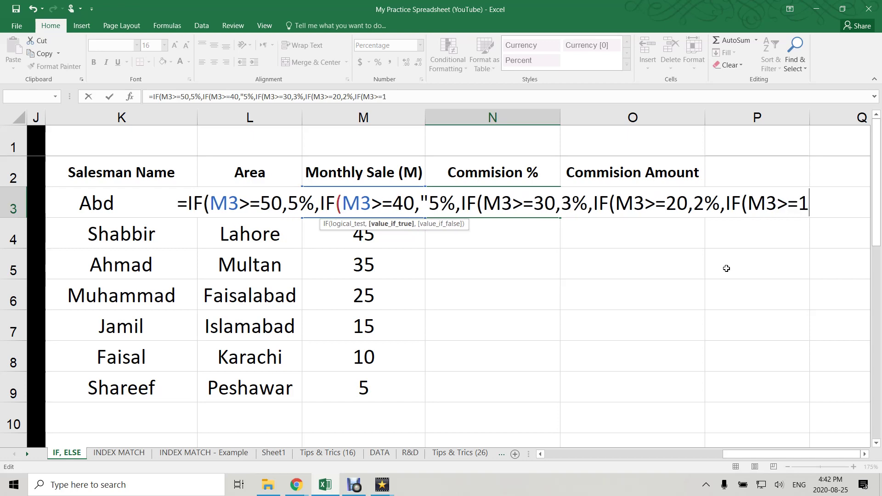
{"action": "type", "text": "0,"}
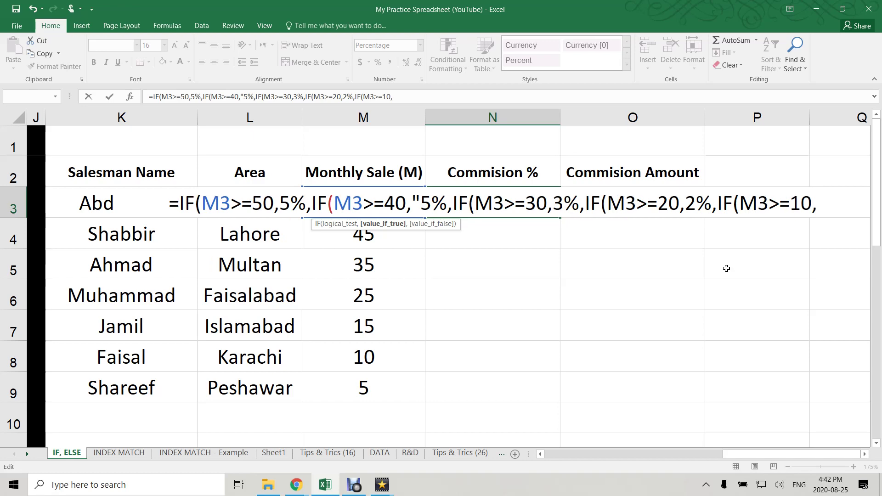
{"action": "type", "text": "1,"}
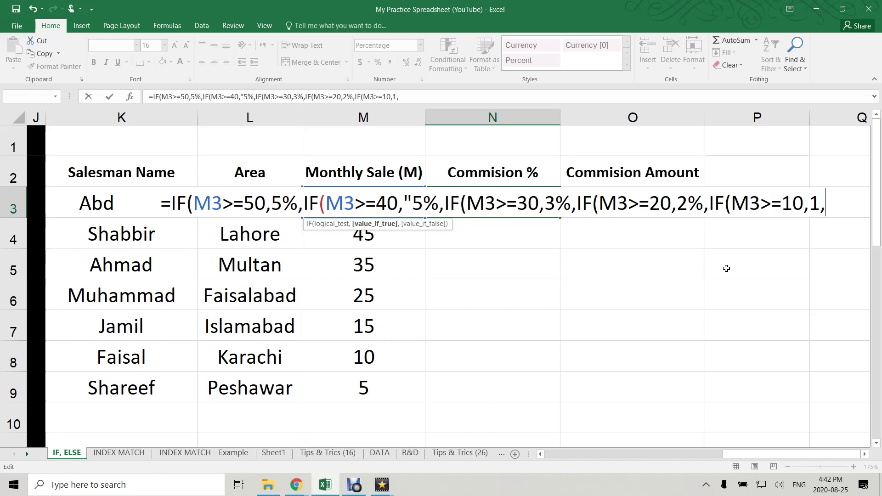
{"action": "type", "text": "0"}
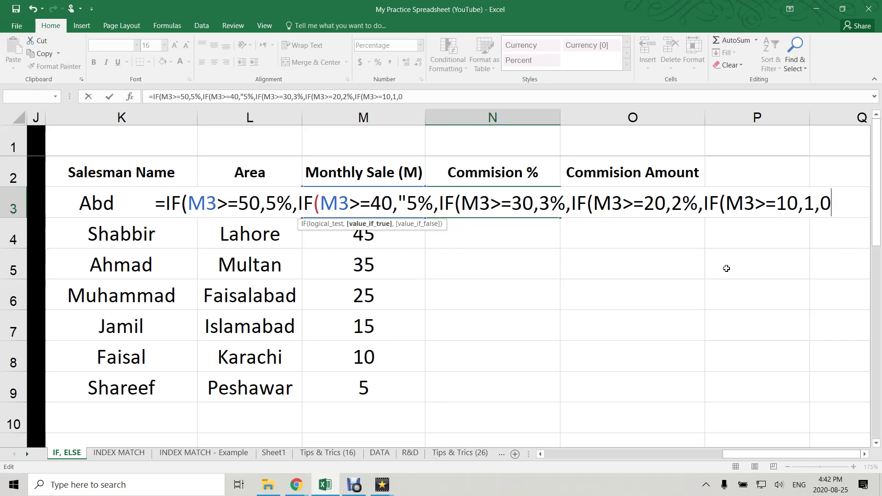
Remove the stray quotation mark before the second 5% in the N3 formula, add five closing parentheses and enter it
{"action": "double_click", "coordinate": [402, 207]}
{"action": "key", "text": "Delete"}
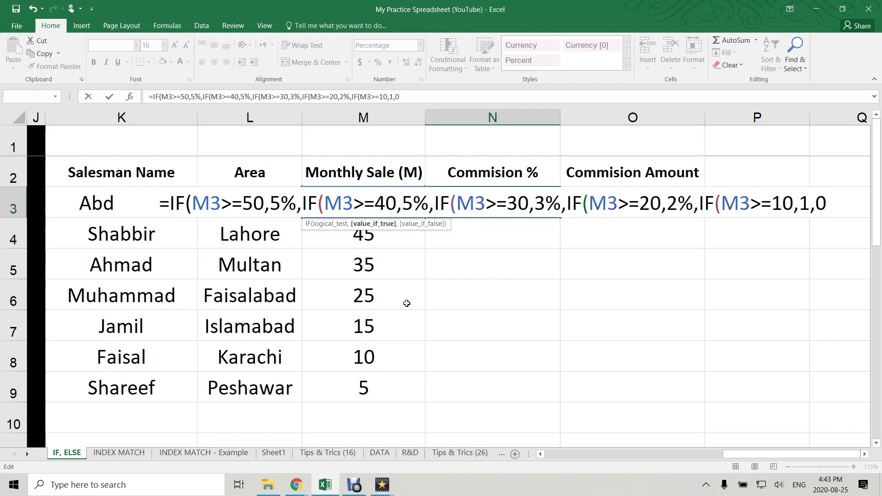
{"action": "left_click", "coordinate": [837, 201]}
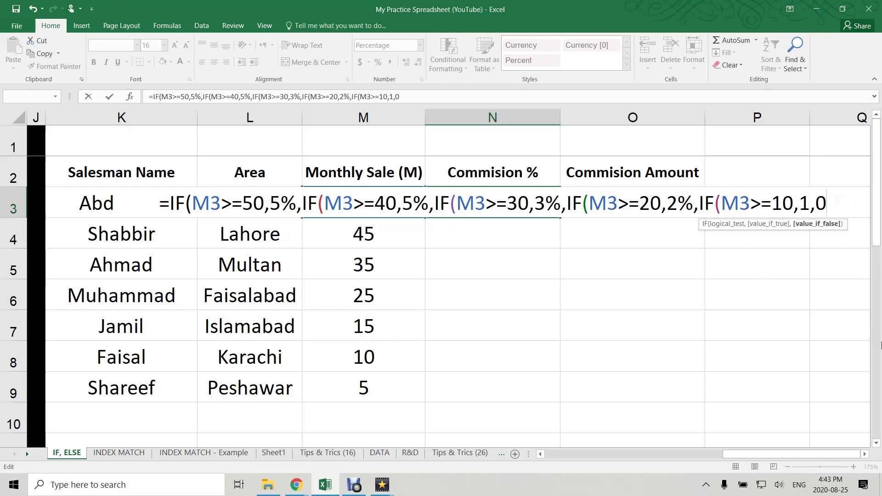
{"action": "type", "text": ")"}
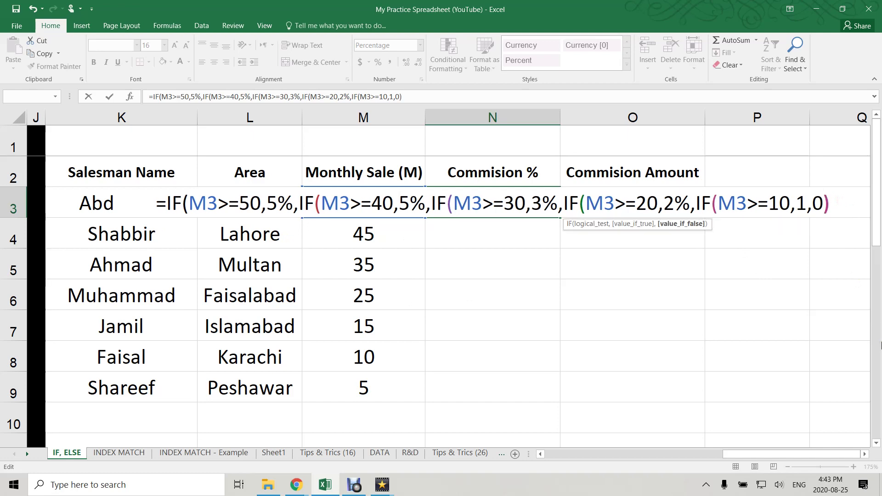
{"action": "type", "text": "))))"}
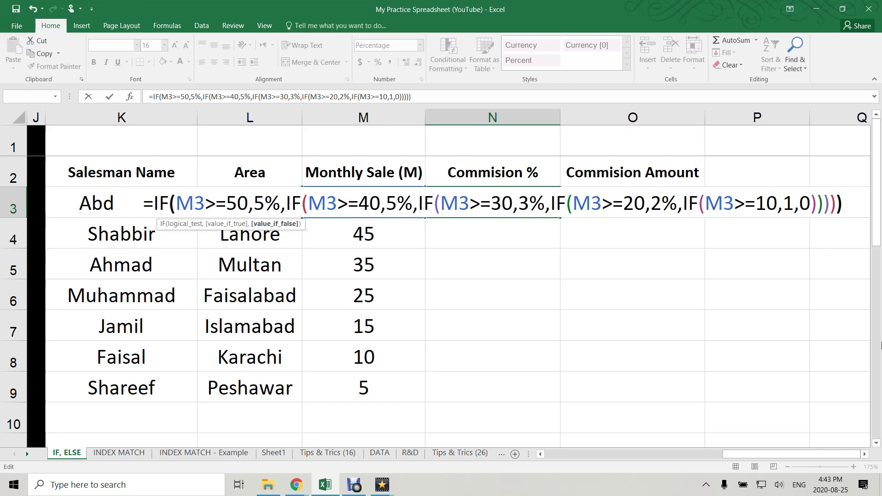
{"action": "key", "text": "Return"}
{"action": "key", "text": "Up"}
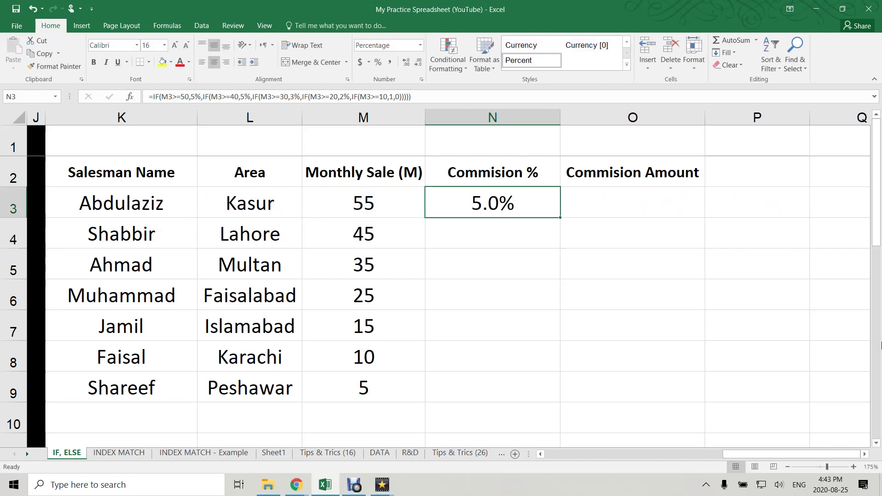
Fill the commission formula from N3 down to N9 and check the percentages in rows 7 to 9 against monthly sales
{"action": "left_click_drag", "start_coordinate": [560, 218], "coordinate": [543, 403]}
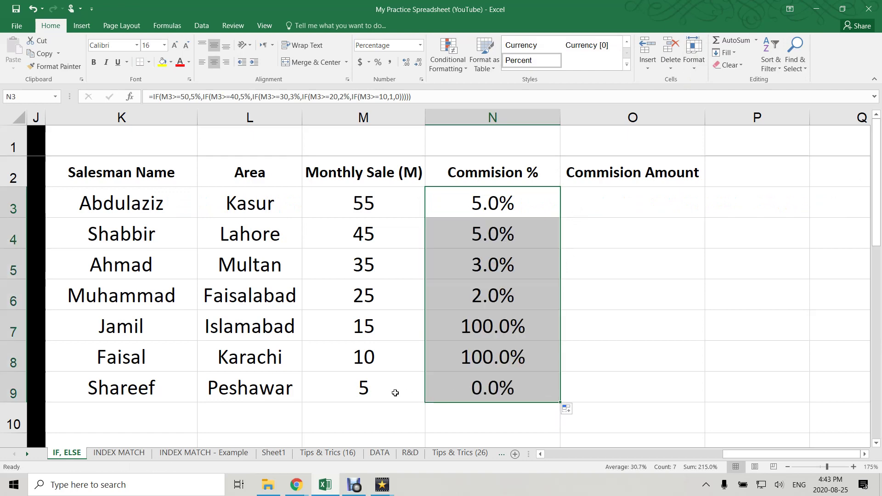
{"action": "left_click", "coordinate": [370, 388]}
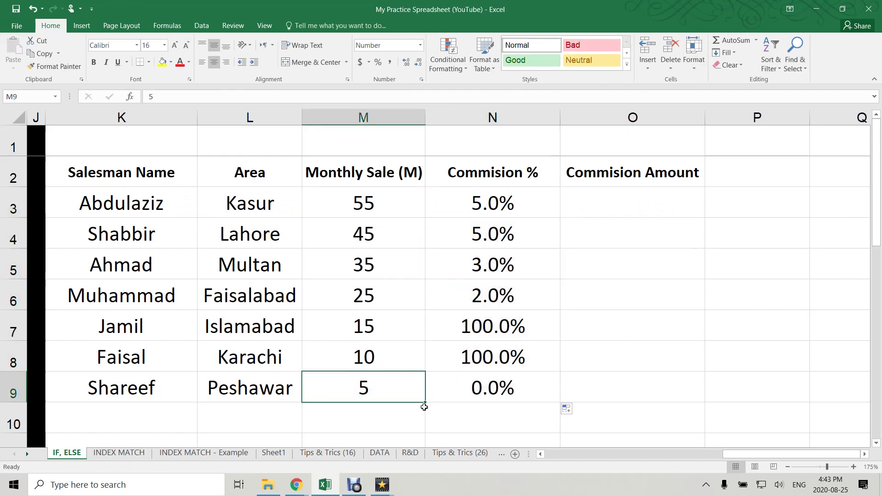
{"action": "left_click", "coordinate": [510, 384]}
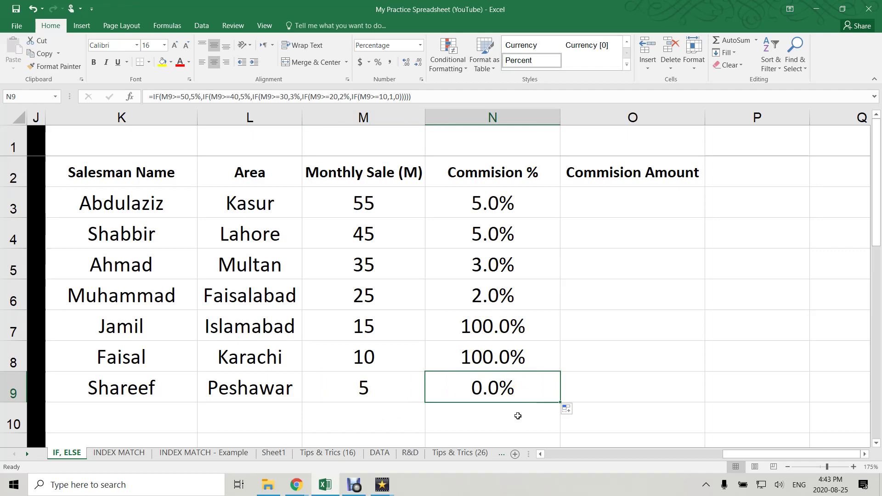
{"action": "left_click", "coordinate": [368, 349]}
{"action": "left_click", "coordinate": [528, 357]}
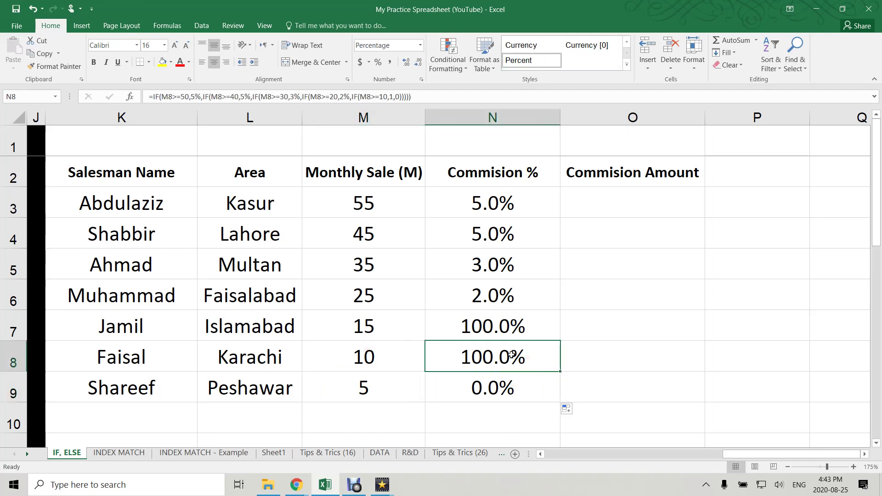
{"action": "left_click", "coordinate": [377, 330]}
{"action": "left_click", "coordinate": [481, 322]}
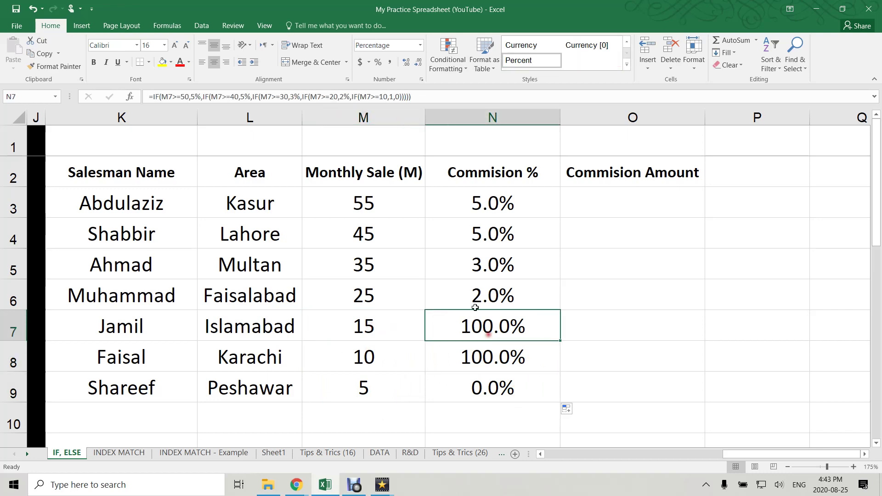
Try to correct the N7 formula by adding a percent sign after the 10 in its last condition
{"action": "left_click", "coordinate": [388, 97]}
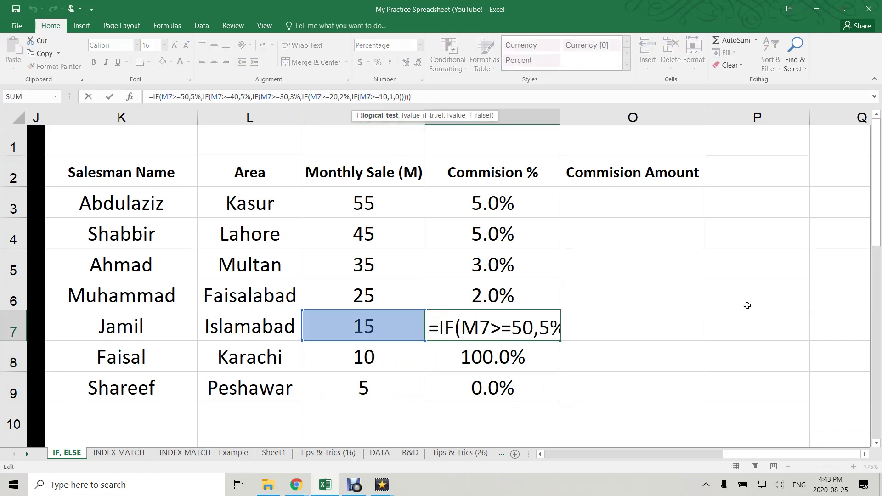
{"action": "key", "text": "Right"}
{"action": "type", "text": "%"}
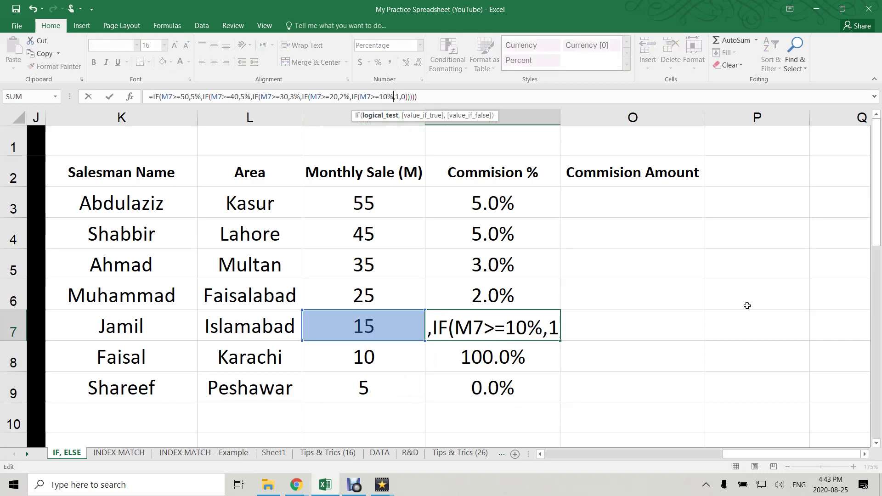
{"action": "key", "text": "ctrl+Return"}
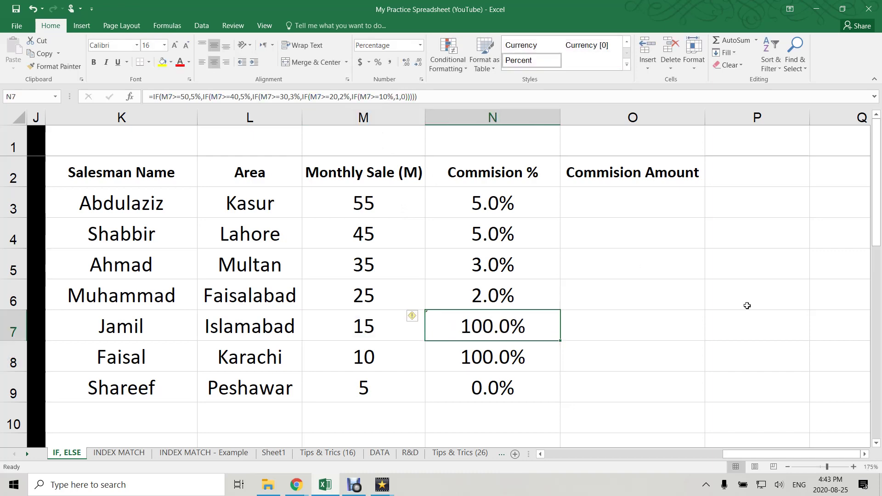
Clear the filled commission formulas from N4 to N9
{"action": "key", "text": "Up"}
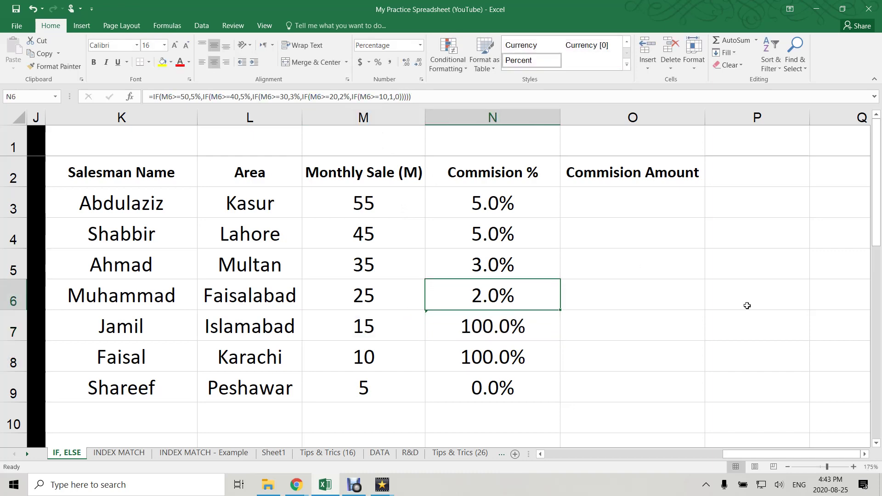
{"action": "key", "text": "Up"}
{"action": "key", "text": "Up"}
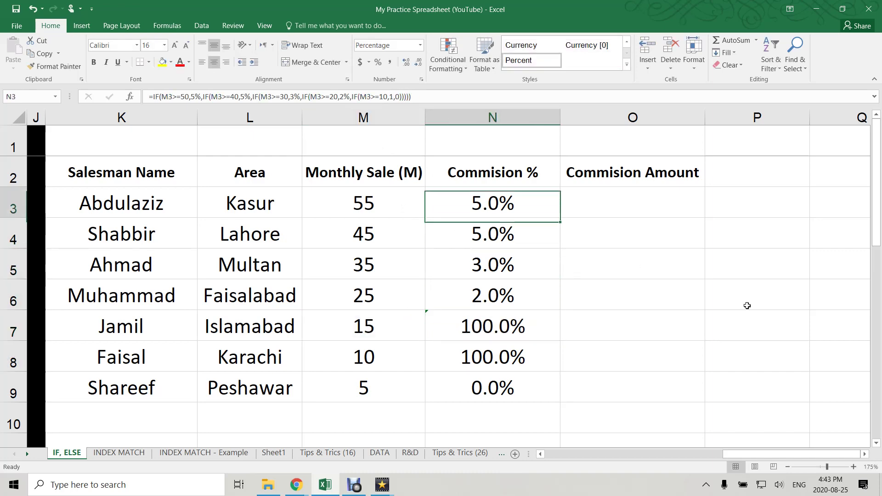
{"action": "key", "text": "Up"}
{"action": "key", "text": "Down"}
{"action": "key", "text": "shift+Down"}
{"action": "key", "text": "shift+Down"}
{"action": "key", "text": "shift+Down"}
{"action": "key", "text": "shift+Down"}
{"action": "key", "text": "shift+Down"}
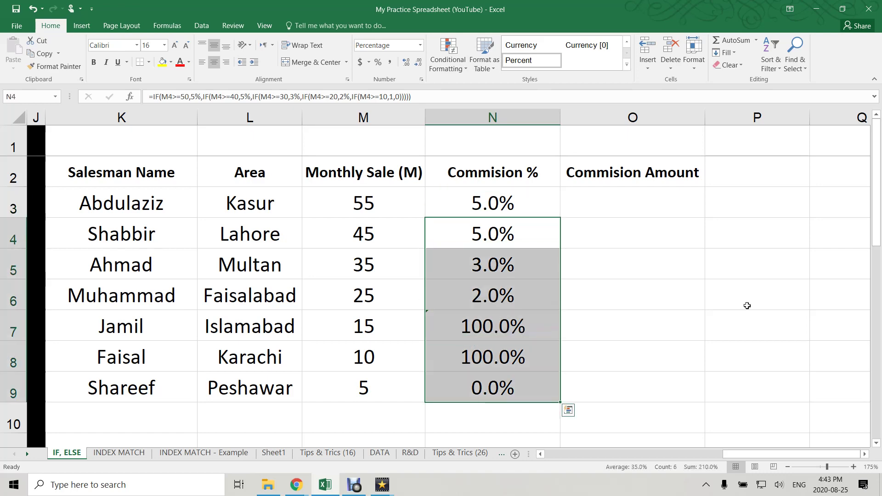
{"action": "key", "text": "Delete"}
Add a percent sign after the 1 in the last condition of the N3 commission formula and enter it
{"action": "key", "text": "Up"}
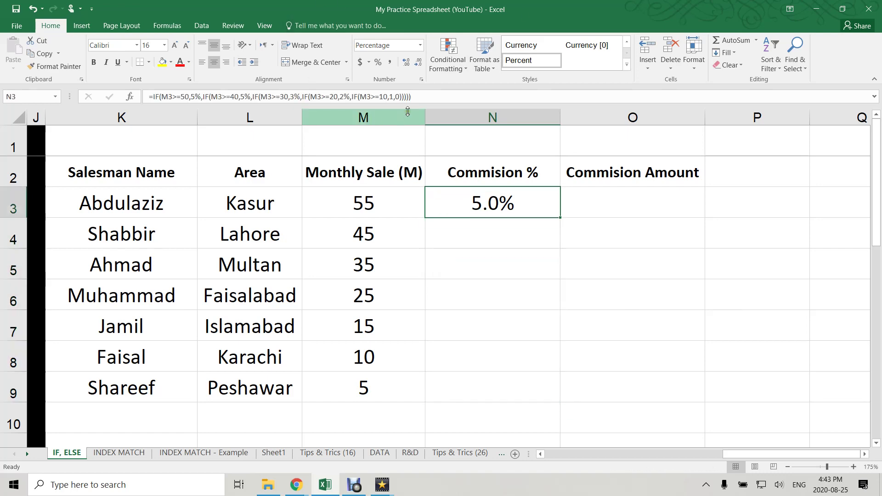
{"action": "left_click", "coordinate": [387, 97]}
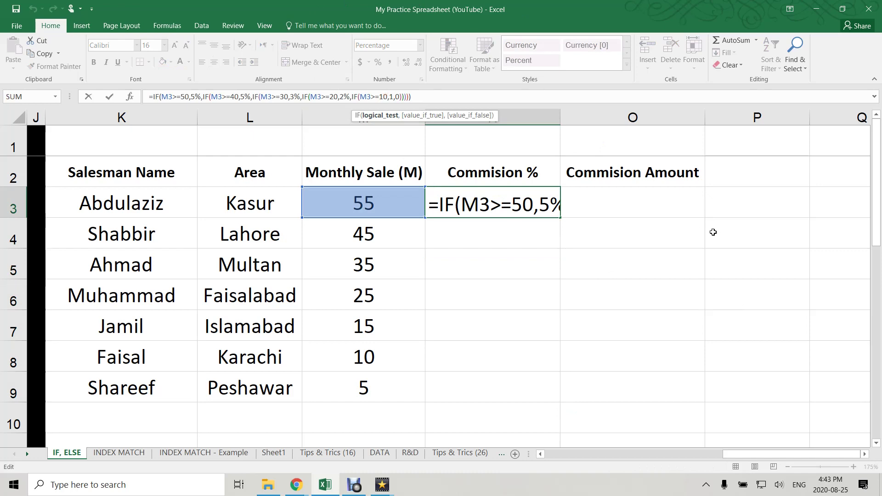
{"action": "key", "text": "Right"}
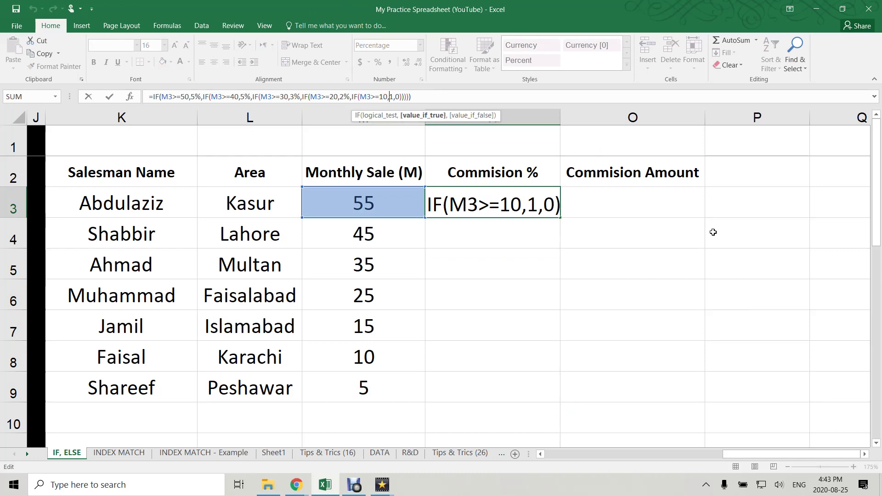
{"action": "type", "text": "%"}
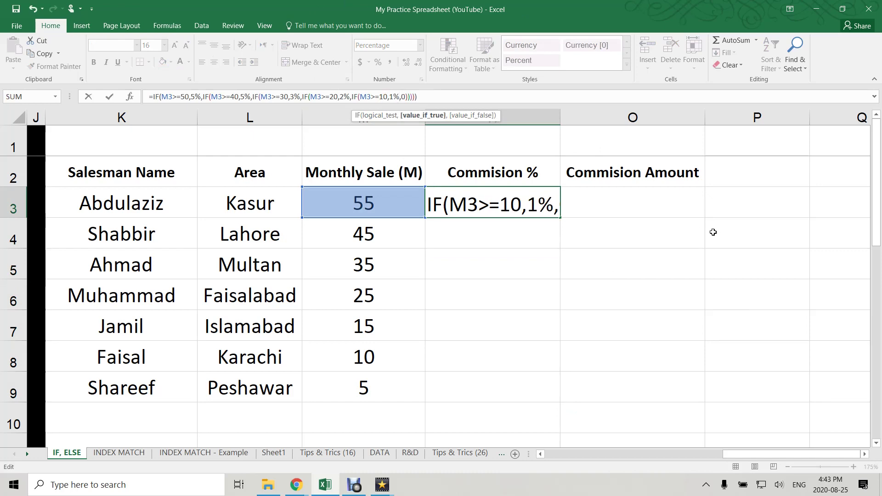
{"action": "key", "text": "ctrl+Return"}
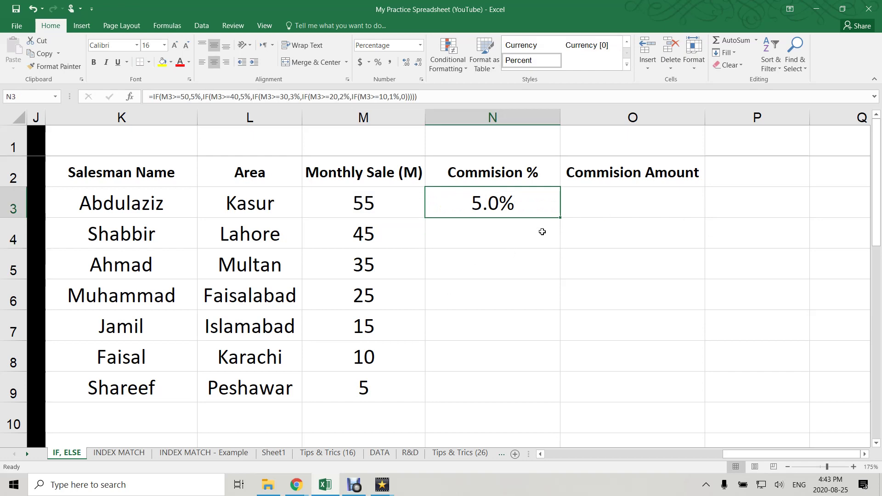
Fill the commission formula from N3 down to N9 and check rows 7 and 8 against their monthly sales
{"action": "left_click_drag", "start_coordinate": [560, 217], "coordinate": [551, 392]}
{"action": "left_click", "coordinate": [478, 327]}
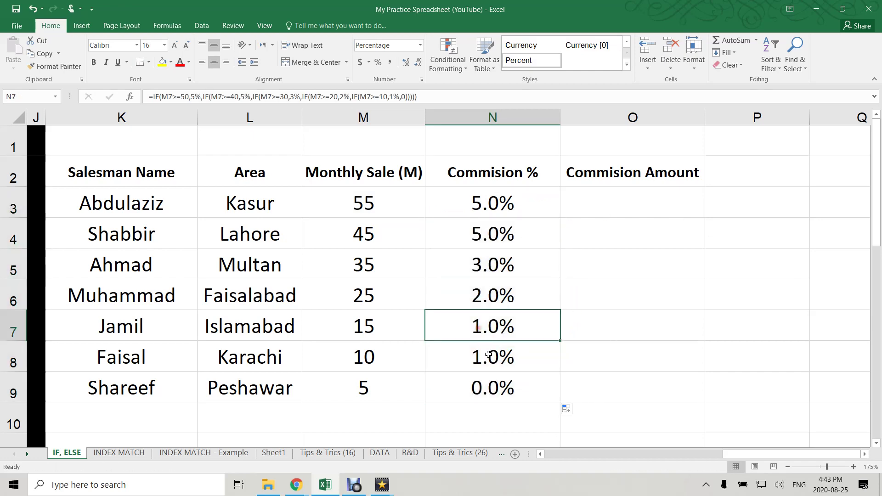
{"action": "left_click", "coordinate": [489, 355]}
{"action": "left_click", "coordinate": [383, 322]}
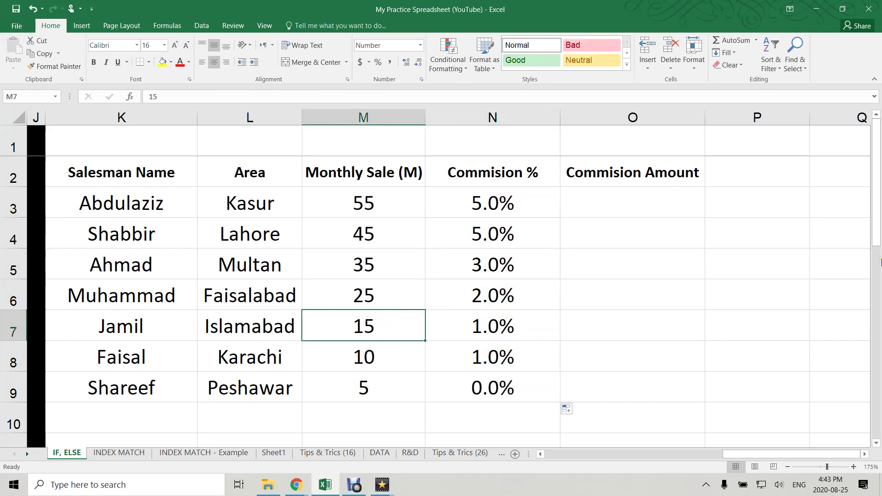
{"action": "key", "text": "Down"}
{"action": "key", "text": "Up"}
{"action": "key", "text": "Right"}
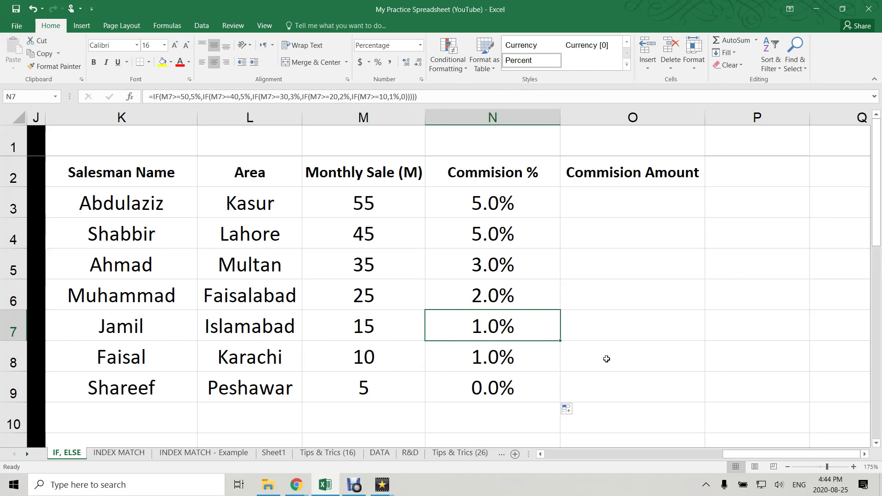
Enter the formula =N3*M3 in O3 to calculate the first commission amount
{"action": "left_click", "coordinate": [630, 196]}
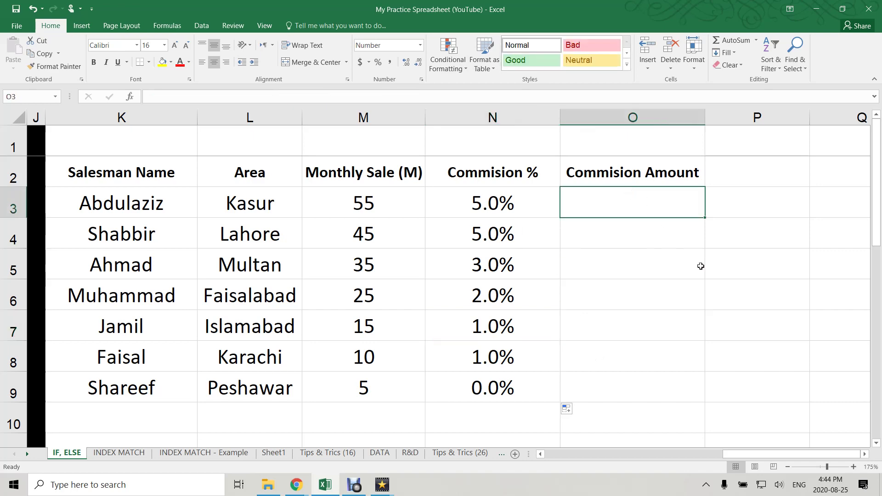
{"action": "type", "text": "="}
{"action": "key", "text": "Left"}
{"action": "type", "text": "*"}
{"action": "key", "text": "Left"}
{"action": "key", "text": "Left"}
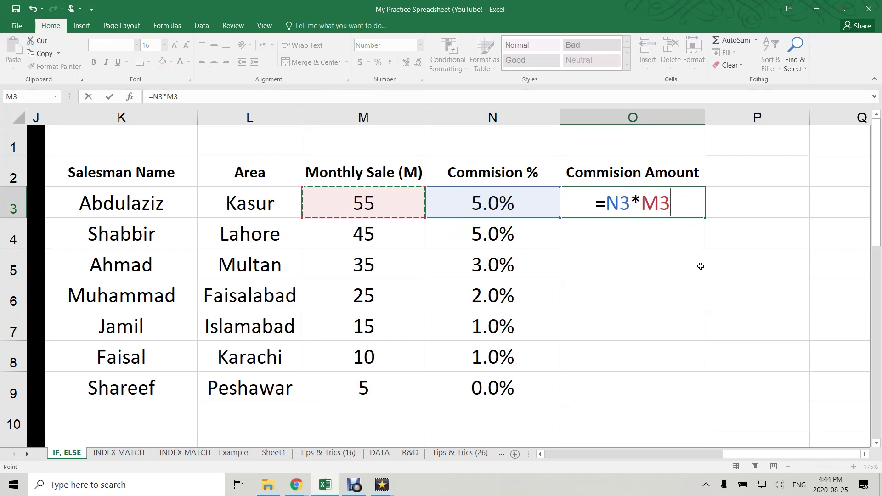
{"action": "key", "text": "Return"}
{"action": "key", "text": "Up"}
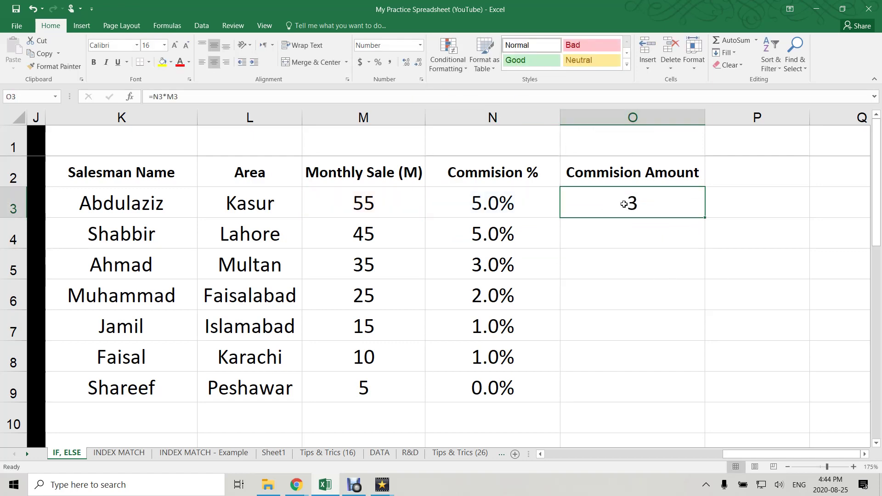
Extend the O3 formula to =N3*M3*1000000 so the amount is expressed in full units
{"action": "left_click", "coordinate": [326, 94]}
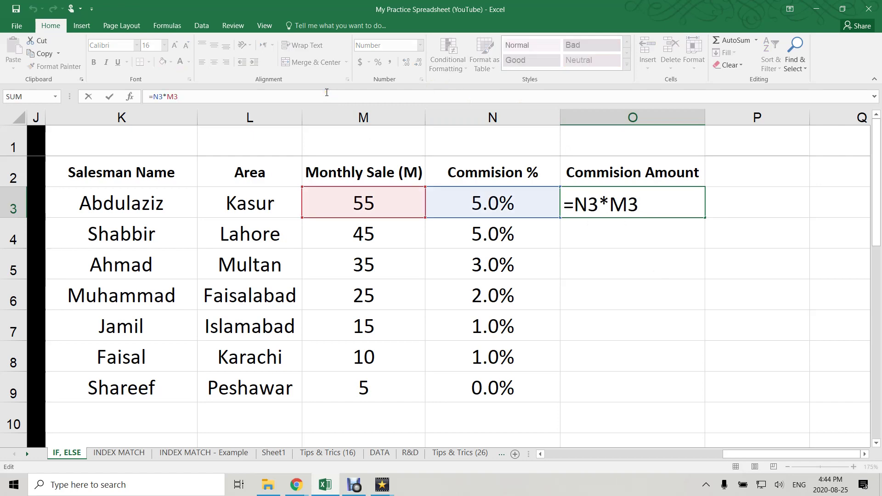
{"action": "type", "text": "*100"}
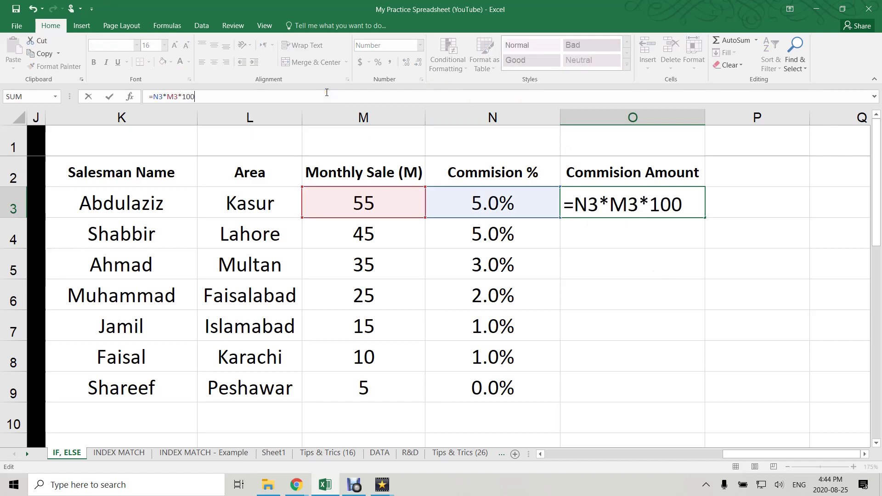
{"action": "type", "text": "0000"}
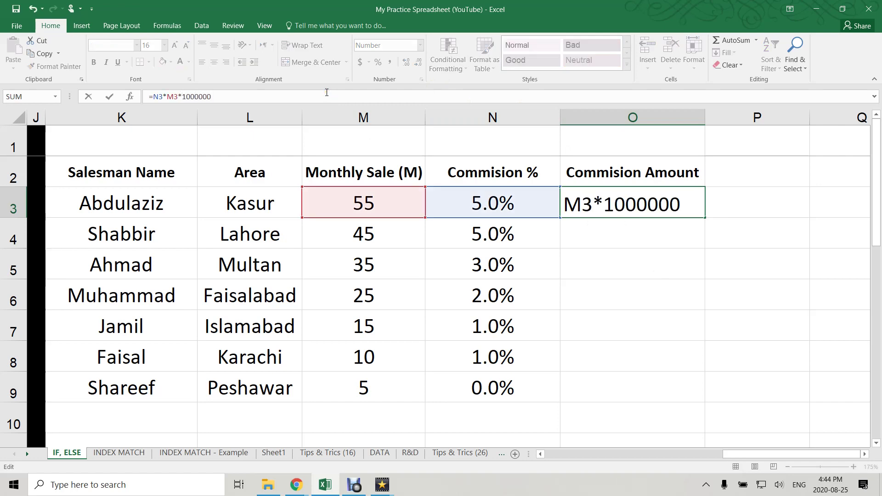
{"action": "key", "text": "Return"}
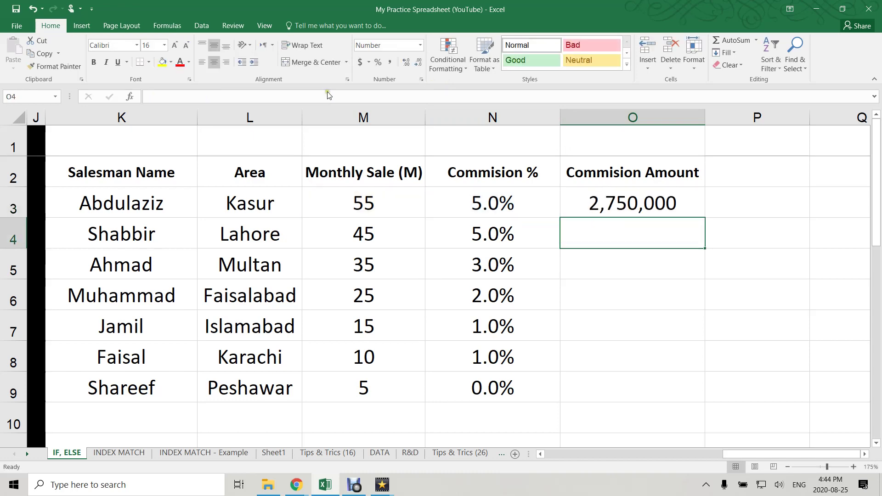
Fill the commission amount formula from O3 down to O9 and check the amounts in rows 3 to 8
{"action": "left_click", "coordinate": [620, 208]}
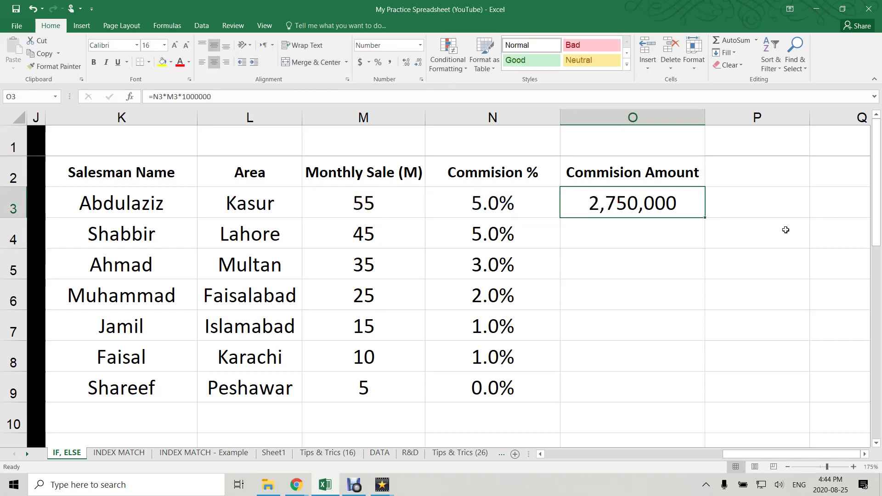
{"action": "left_click_drag", "start_coordinate": [705, 218], "coordinate": [683, 392]}
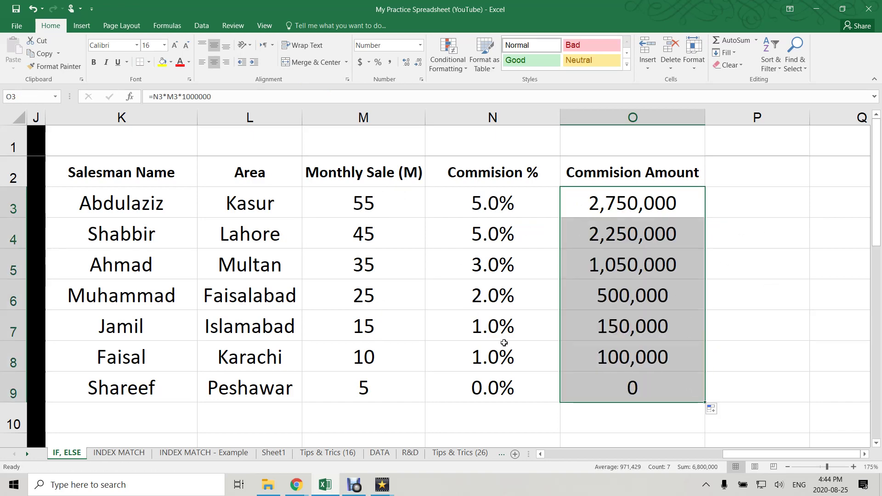
{"action": "left_click", "coordinate": [637, 212]}
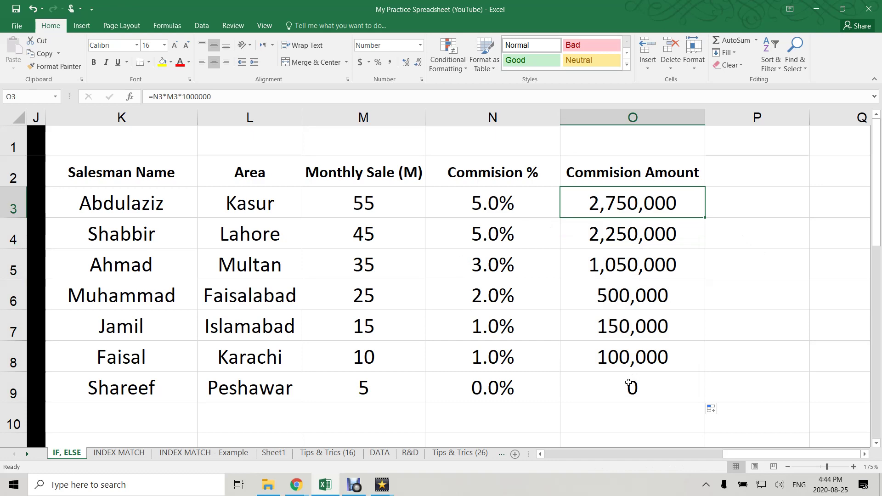
{"action": "left_click", "coordinate": [619, 231]}
{"action": "left_click", "coordinate": [611, 265]}
{"action": "left_click", "coordinate": [619, 300]}
{"action": "left_click", "coordinate": [633, 344]}
{"action": "left_click", "coordinate": [624, 368]}
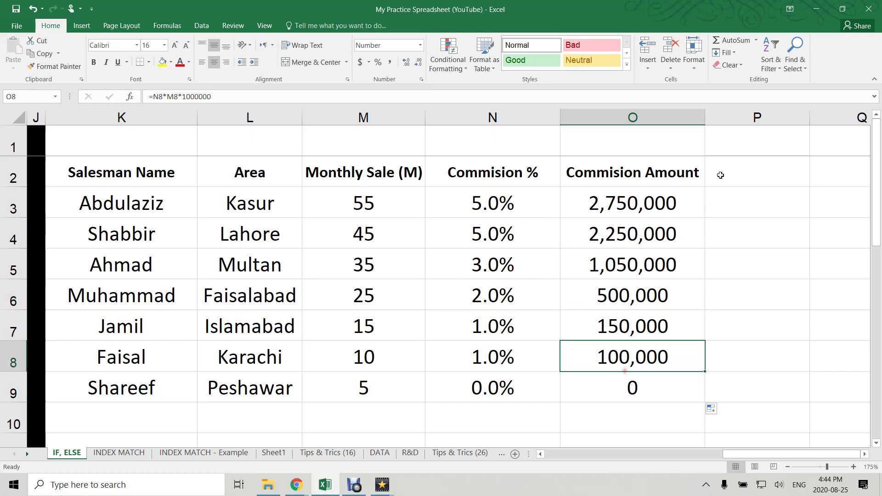
Enter the heading Per Month in P2 beside Commision Amount
{"action": "left_click", "coordinate": [759, 170]}
{"action": "type", "text": "pER"}
{"action": "key", "text": "BackSpace"}
{"action": "key", "text": "BackSpace"}
{"action": "key", "text": "BackSpace"}
{"action": "type", "text": "Per Month"}
{"action": "key", "text": "Return"}
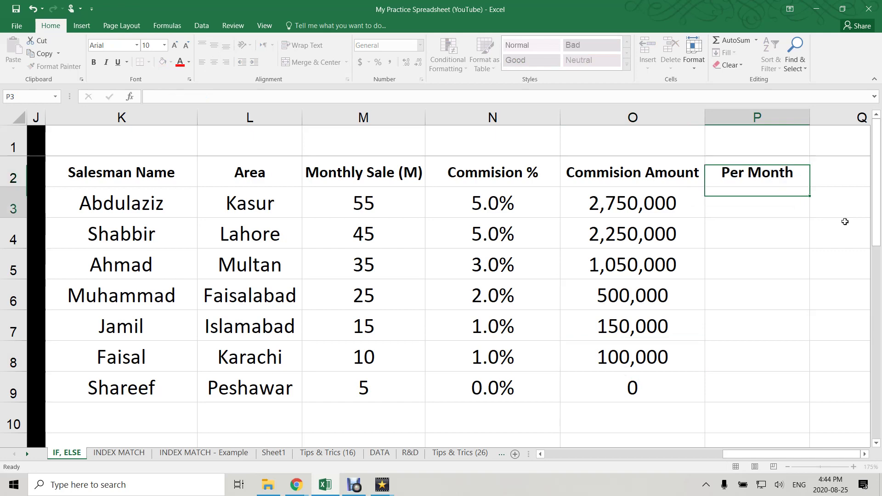
Enter the formula =O3/12 in P3 to calculate the monthly share of the commission
{"action": "type", "text": "="}
{"action": "key", "text": "Left"}
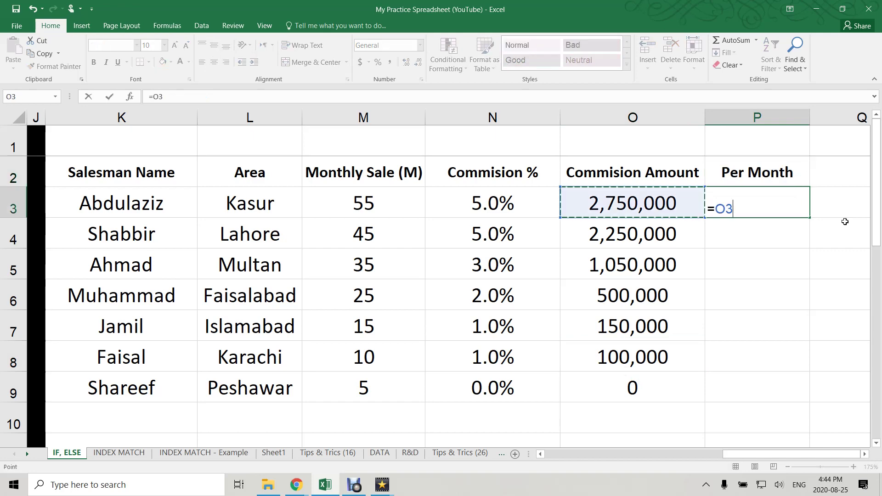
{"action": "type", "text": "/12"}
{"action": "key", "text": "Return"}
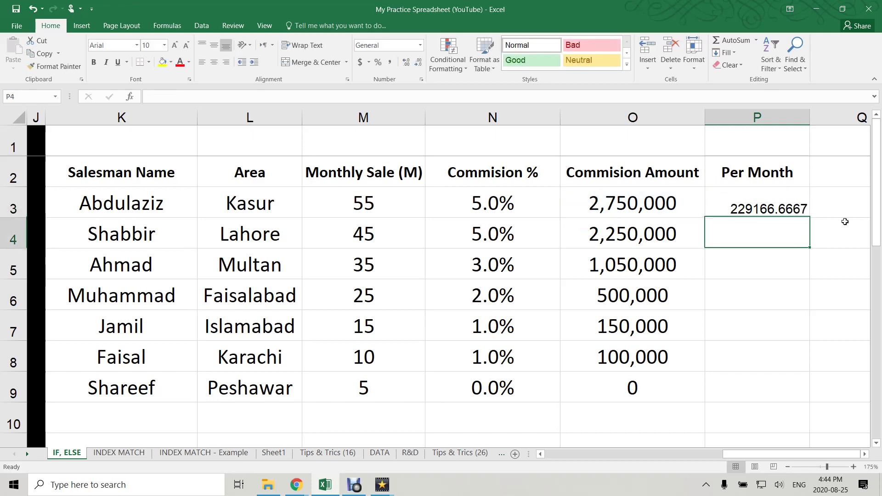
Copy the cell formatting from O3 to P3 and fill the Per Month formula down to P9
{"action": "left_click", "coordinate": [631, 212]}
{"action": "left_click", "coordinate": [77, 68]}
{"action": "left_click", "coordinate": [753, 203]}
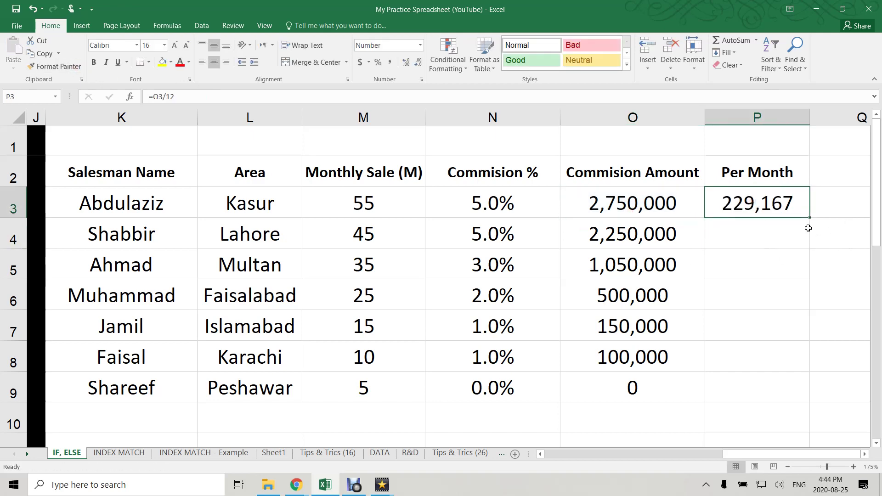
{"action": "left_click_drag", "start_coordinate": [810, 219], "coordinate": [790, 388]}
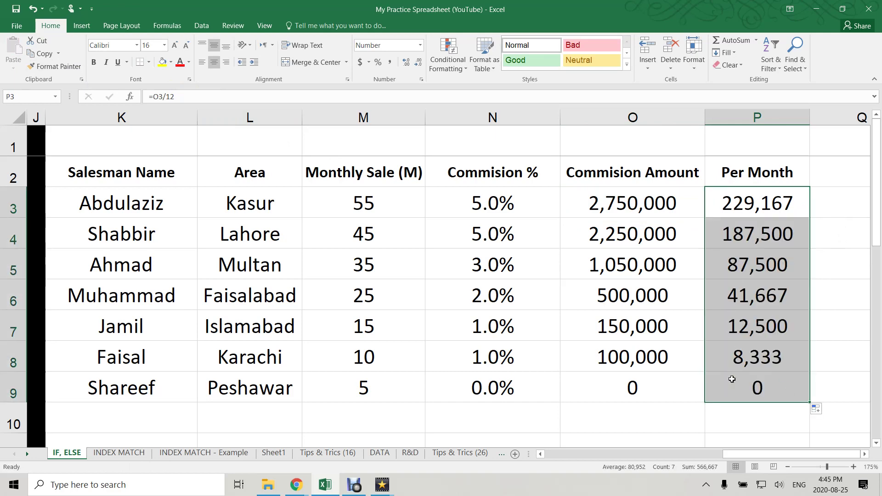
{"action": "left_click", "coordinate": [775, 199]}
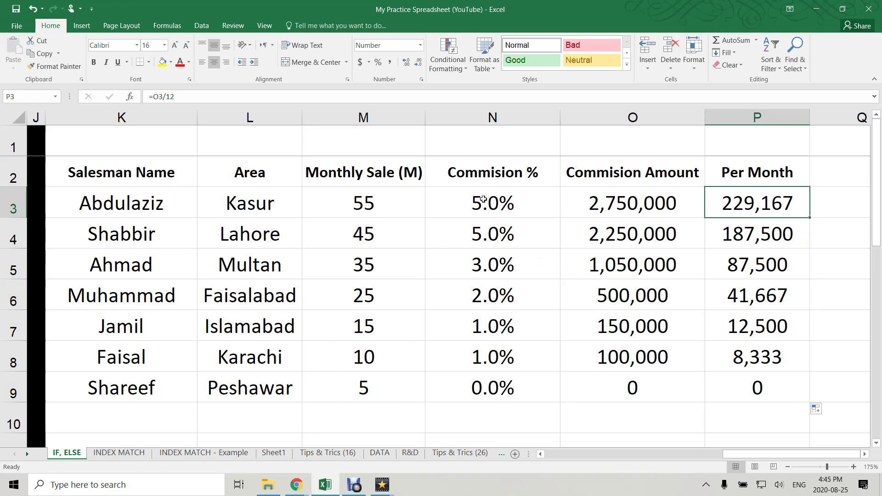
Review the nested IF values in the Commision % column and in the Result column of the student marks table
{"action": "left_click_drag", "start_coordinate": [482, 198], "coordinate": [484, 373]}
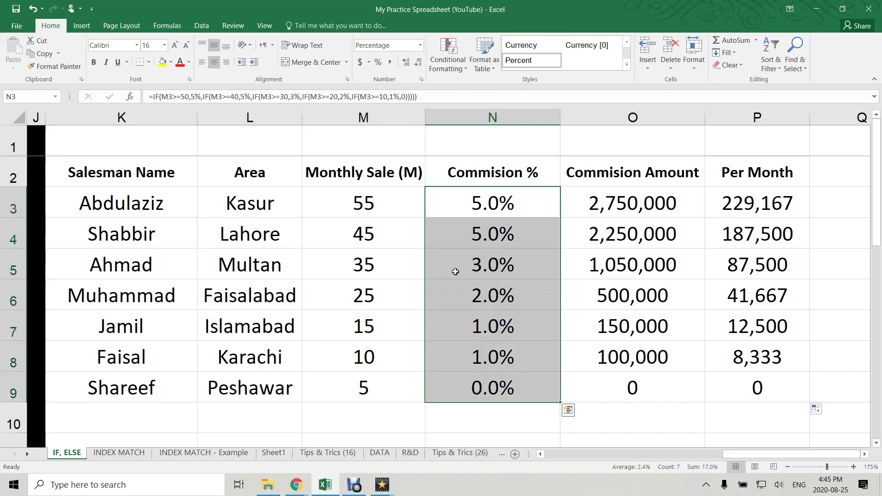
{"action": "left_click", "coordinate": [513, 211]}
{"action": "key", "text": "Left"}
{"action": "key", "text": "Left"}
{"action": "key", "text": "Left"}
{"action": "key", "text": "Left"}
{"action": "key", "text": "Left"}
{"action": "key", "text": "Left"}
{"action": "key", "text": "Left"}
{"action": "key", "text": "Left"}
{"action": "key", "text": "Left"}
{"action": "key", "text": "Left"}
{"action": "key", "text": "Left"}
{"action": "key", "text": "Left"}
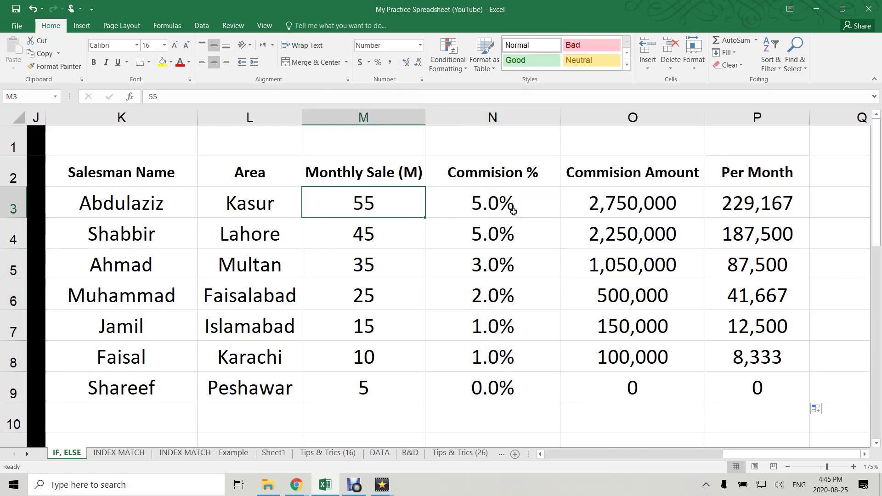
{"action": "key", "text": "Right"}
{"action": "key", "text": "Right"}
{"action": "key", "text": "Right"}
{"action": "key", "text": "Right"}
{"action": "key", "text": "Right"}
{"action": "key", "text": "Right"}
{"action": "key", "text": "Right"}
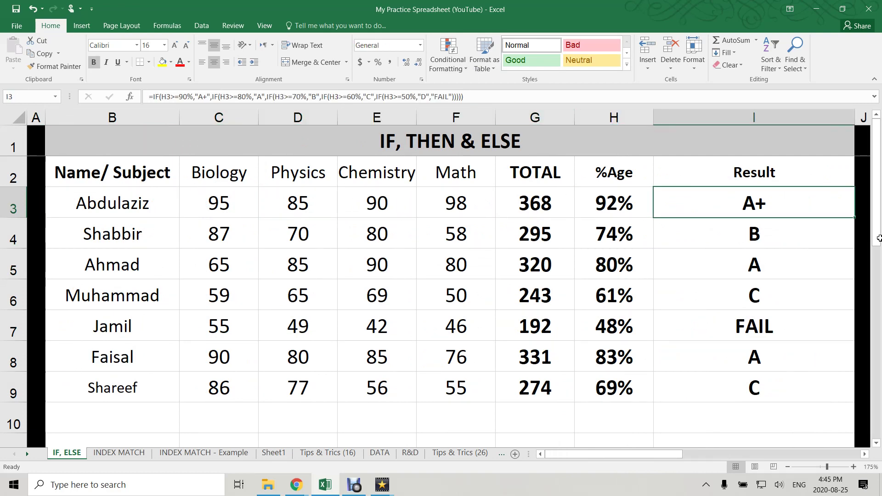
{"action": "left_click_drag", "start_coordinate": [756, 202], "coordinate": [730, 376]}
{"action": "left_click", "coordinate": [726, 352]}
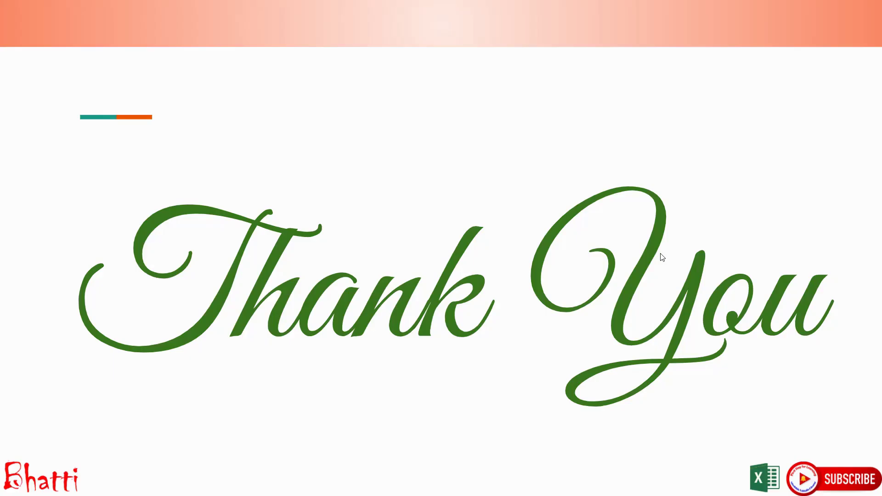
{"action": "left_click", "coordinate": [662, 257]}
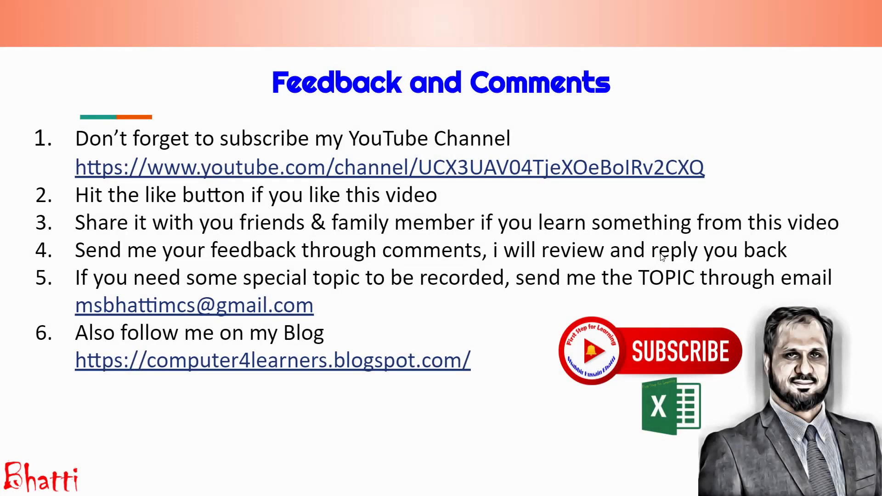